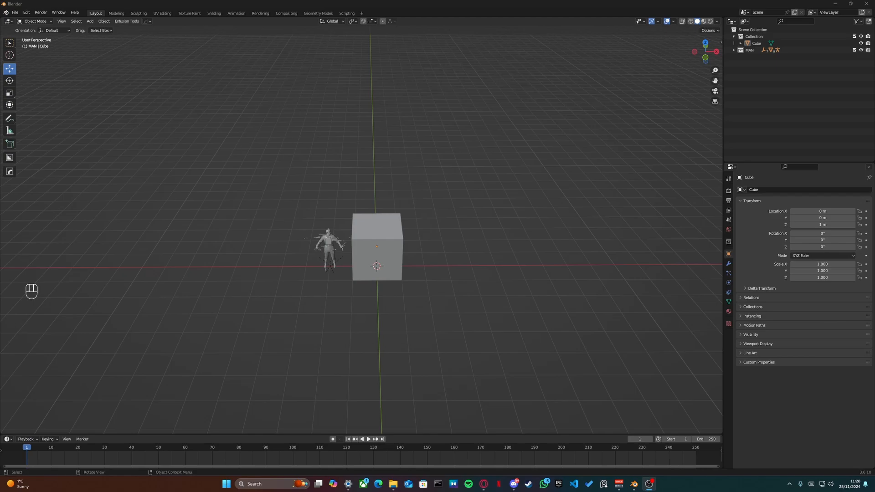
left_click(377, 258)
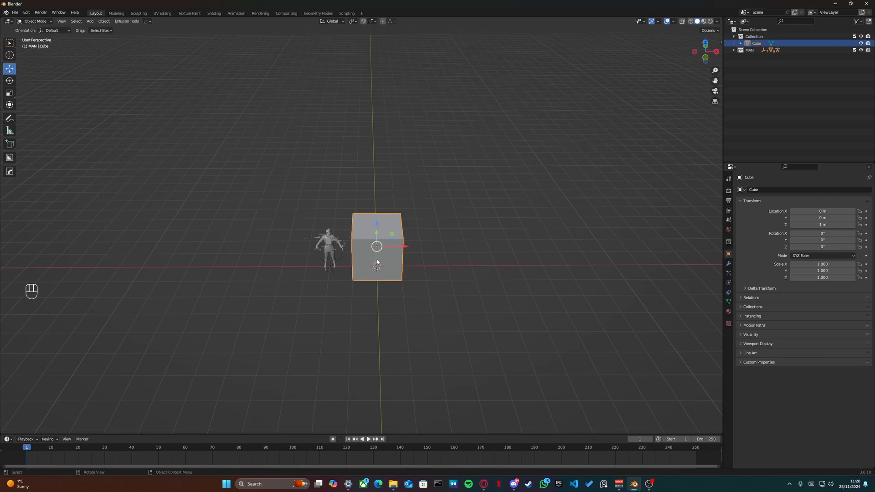
mouse_move(401, 247)
left_mouse_down()
mouse_move(369, 248)
mouse_move(399, 248)
mouse_move(398, 254)
left_mouse_up()
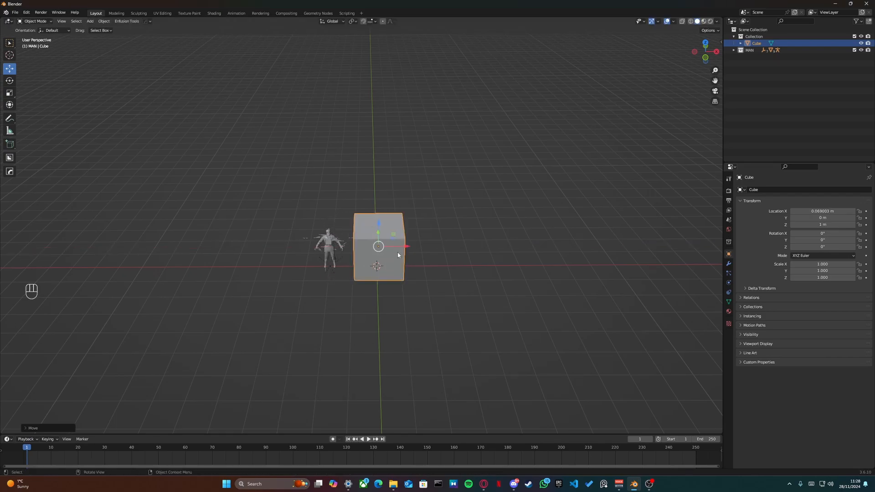
key("ctrl+z")
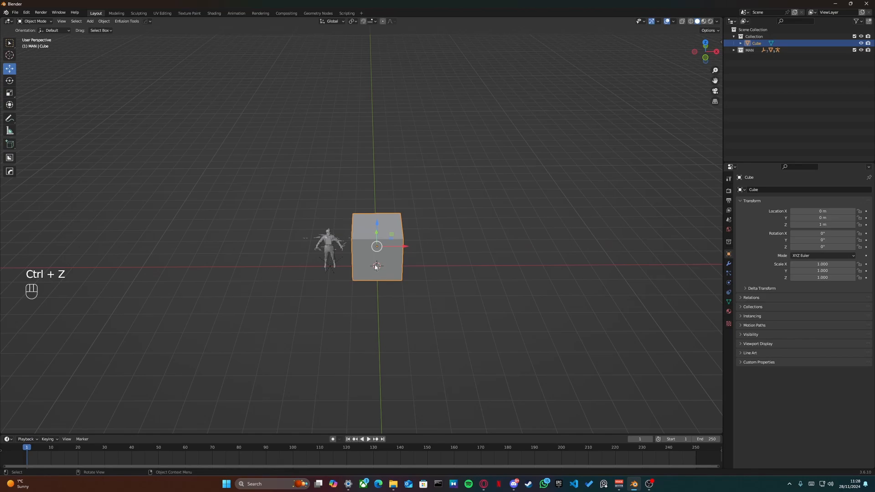
- Hide the armature of the human reference figure beside the cube
scroll(376, 267, "up", 5)
middle_click_drag(358, 280, 368, 245)
left_click_drag(267, 205, 293, 295)
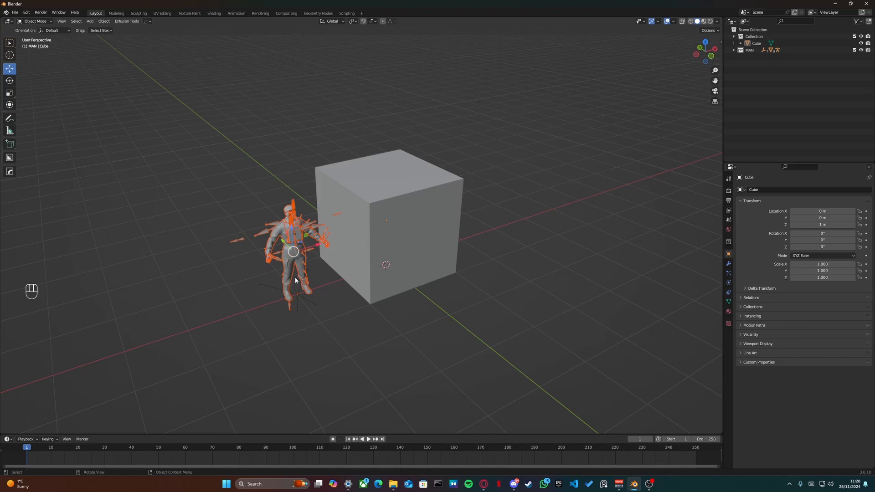
left_click(265, 235)
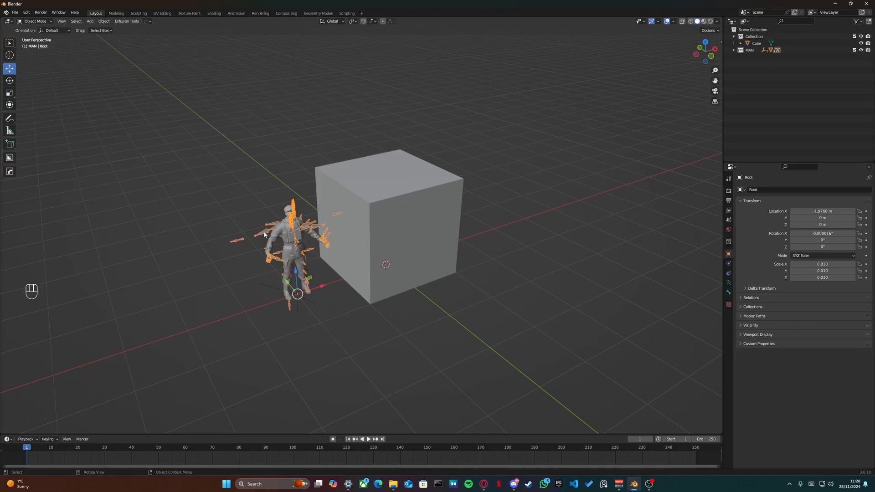
key("h")
scroll(272, 235, "up", 4)
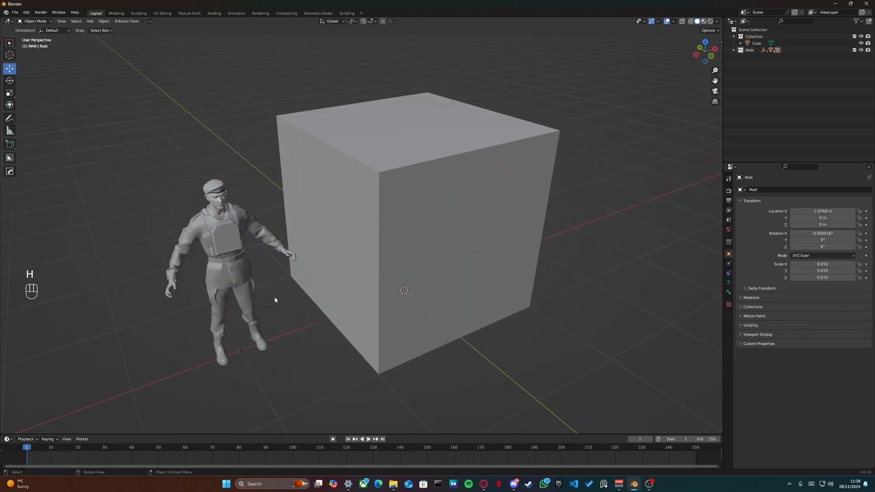
- Hide the left-hand IK target and the other small empties scattered around the figure's legs and feet
left_click(266, 300)
key("h")
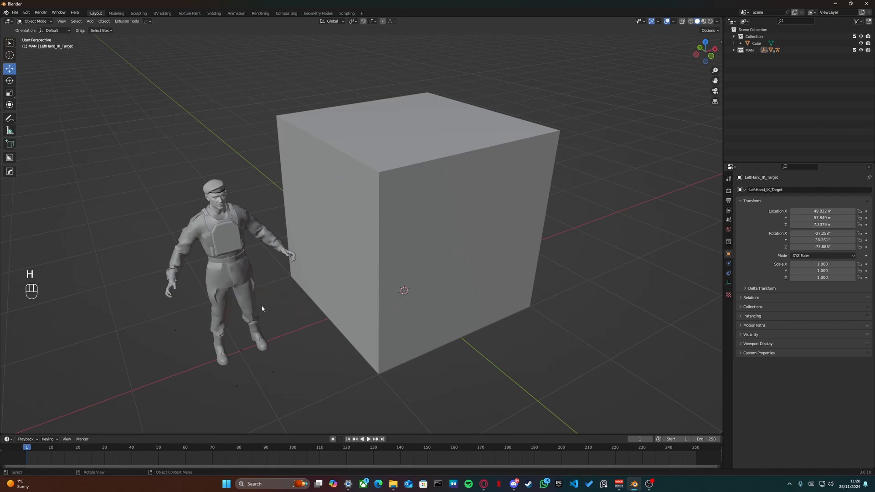
key("b")
key("h")
left_click_drag(276, 373, 230, 393)
key("h")
left_click(241, 349)
key("h")
key("h")
- Hide the remaining empty near the figure's knees
middle_click_drag(233, 276, 257, 276, "shift")
scroll(257, 275, "down", 3)
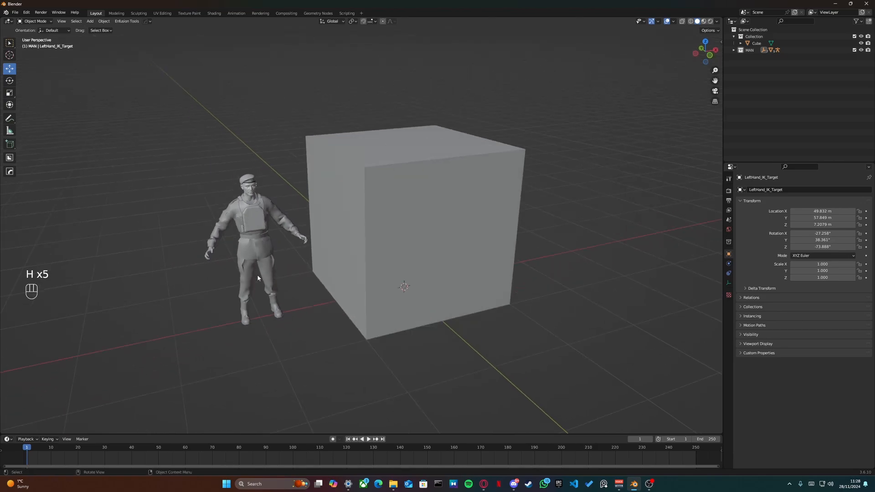
scroll(269, 282, "up", 4)
left_click(194, 343)
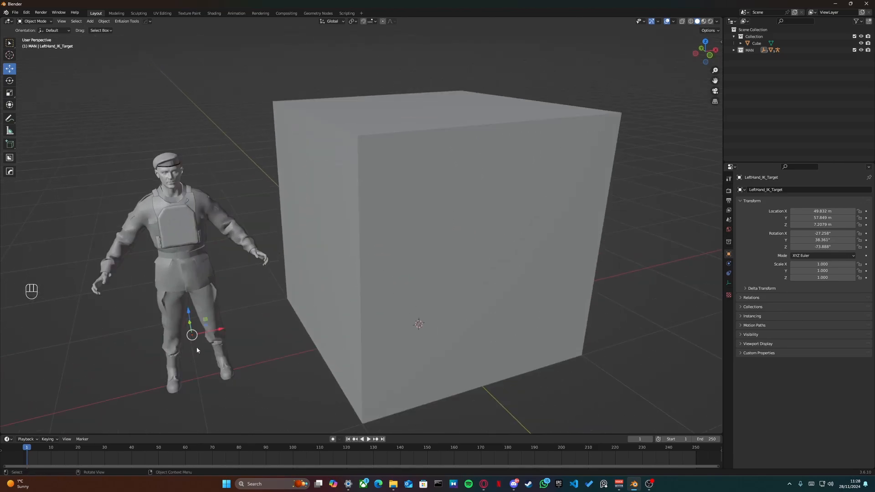
key("h")
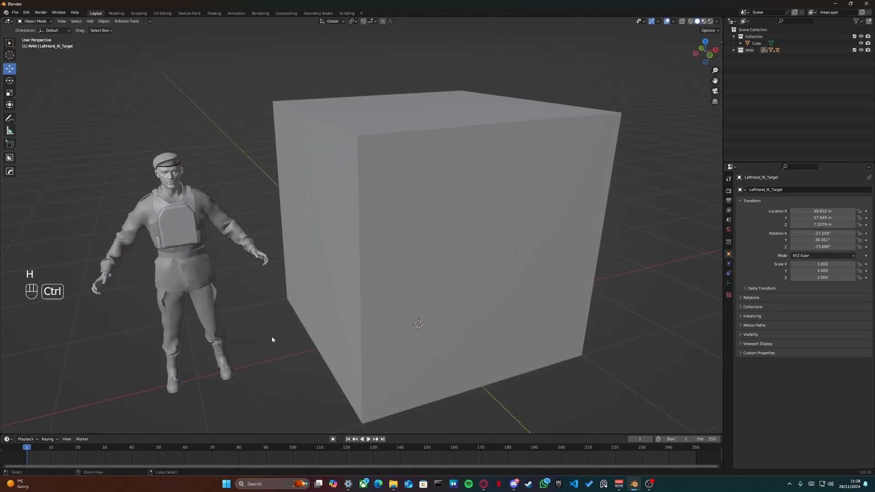
- Save the scene as tUTORIAL.blend in the Uni Stuff folder
key("ctrl+s")
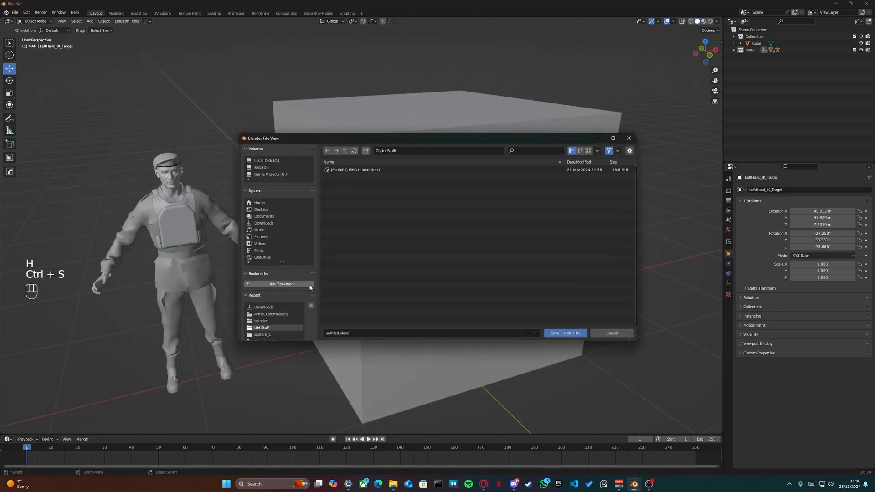
left_click(358, 333)
type("t")
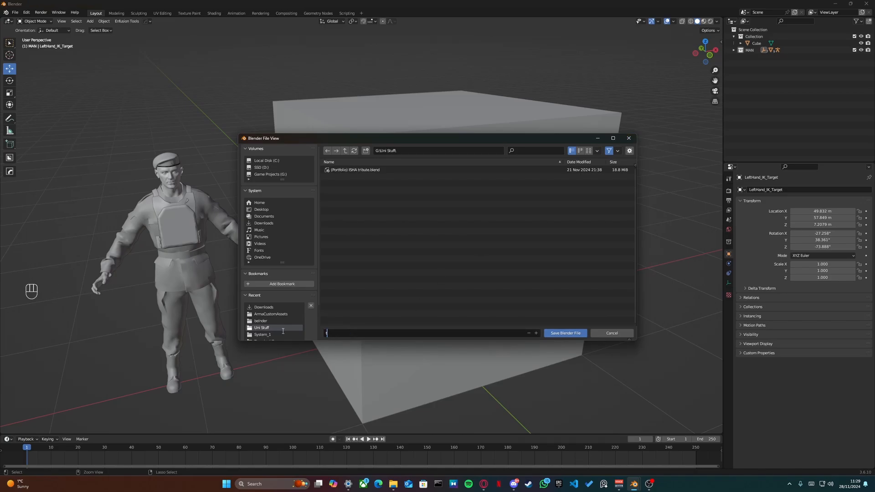
type("UTORIAL")
key("Return")
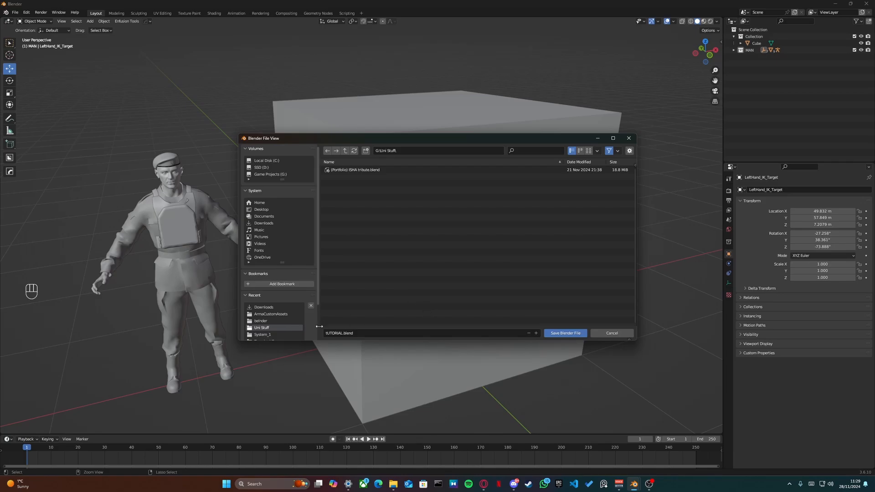
left_click(564, 334)
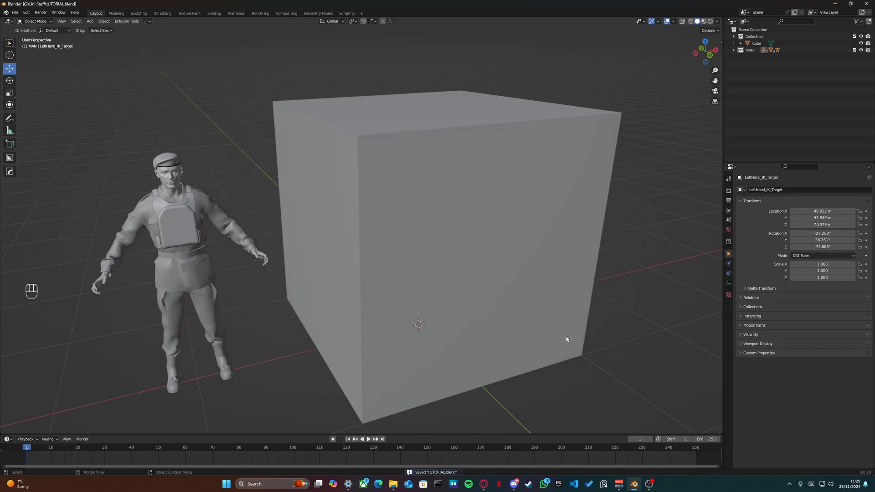
key("ctrl+s")
- Enable Emulate Numpad in the Input preferences and minimize the preferences window
scroll(258, 162, "down", 3)
scroll(346, 214, "up", 2)
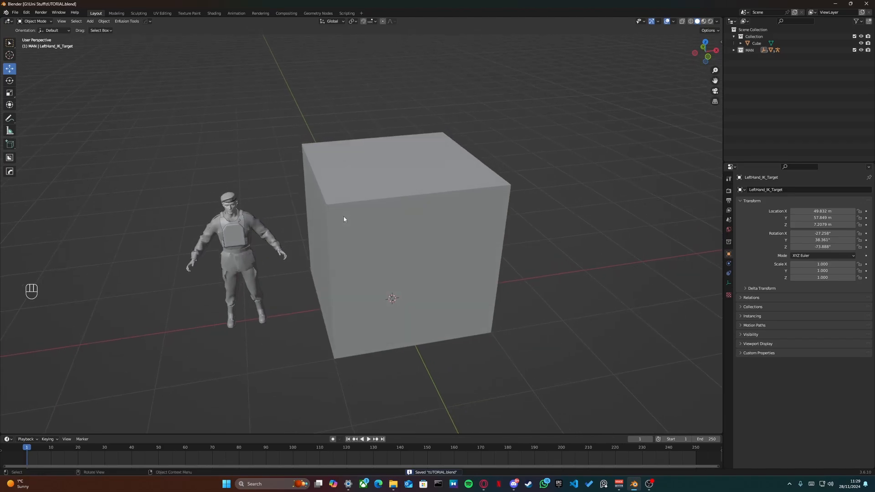
key("7")
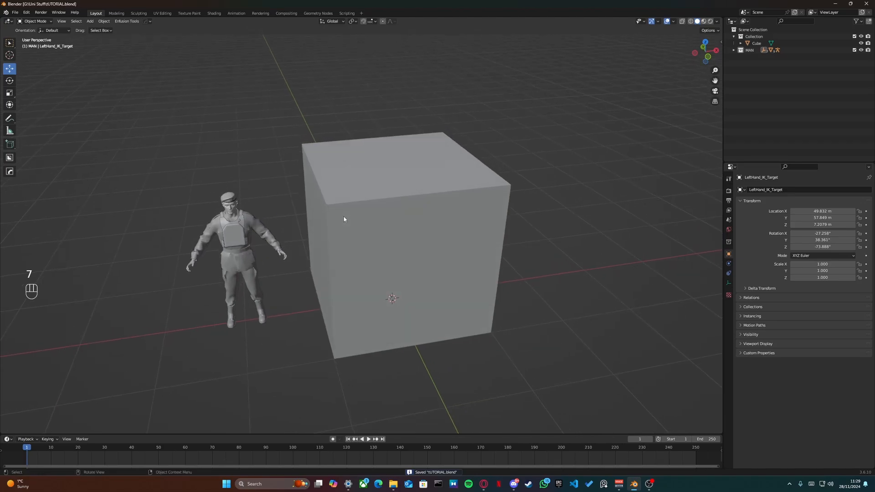
left_click(15, 13)
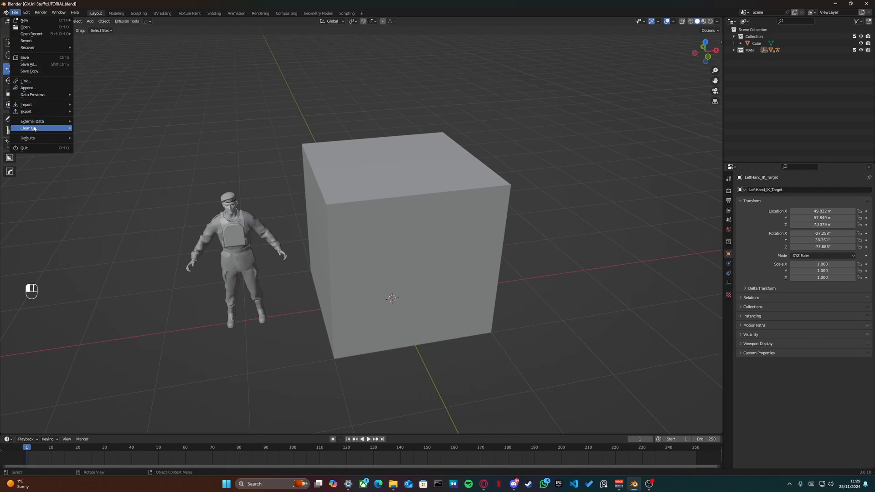
left_click(27, 12)
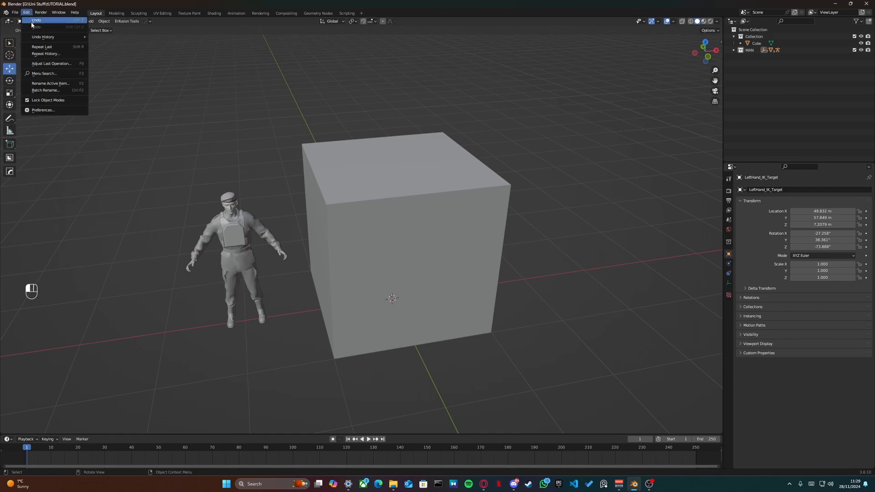
left_click(43, 110)
left_click_drag(106, 11, 331, 92)
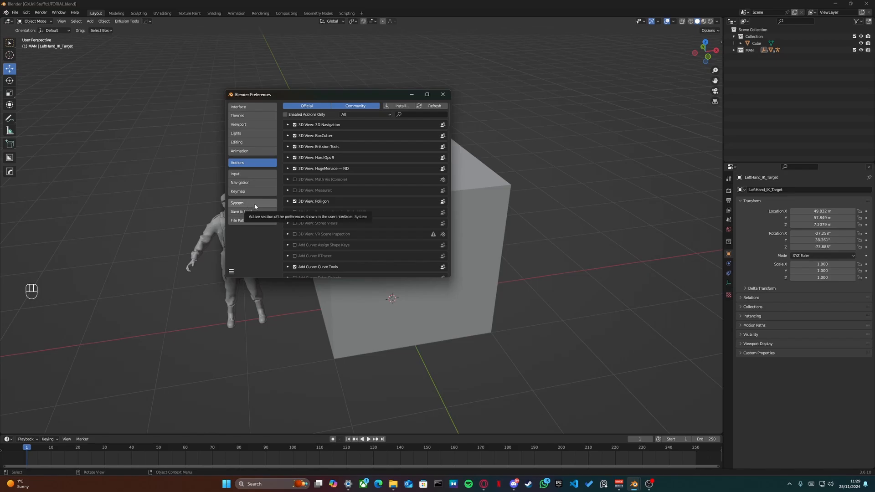
left_click(249, 174)
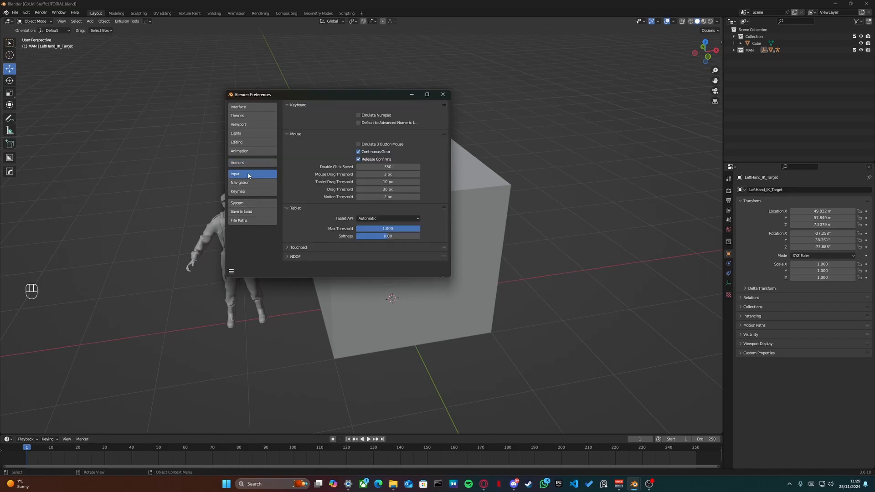
left_click(359, 117)
left_click(416, 96)
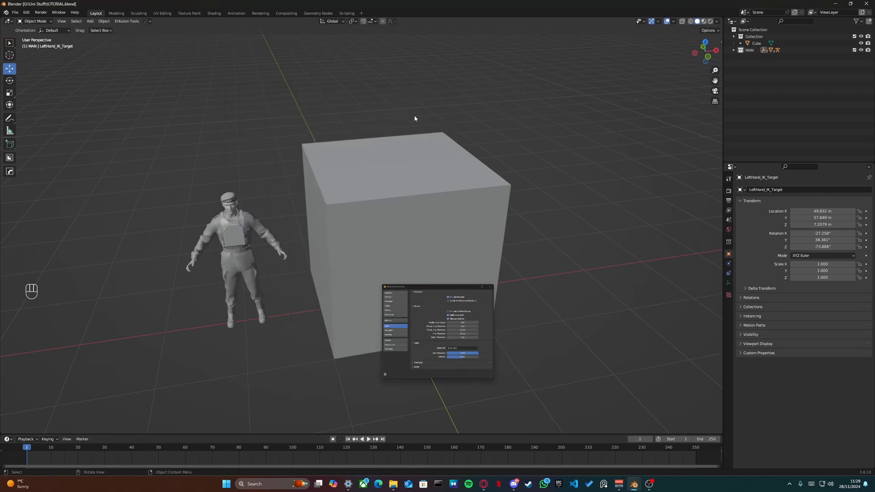
- Select the cube and view it in turn from the top, right and front orthographic views
left_click(400, 196)
key("KP_7")
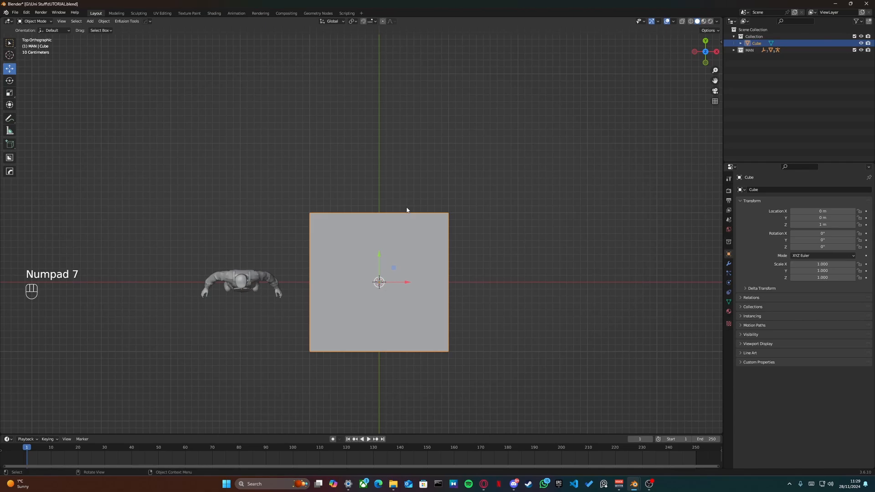
key("KP_3")
key("KP_1")
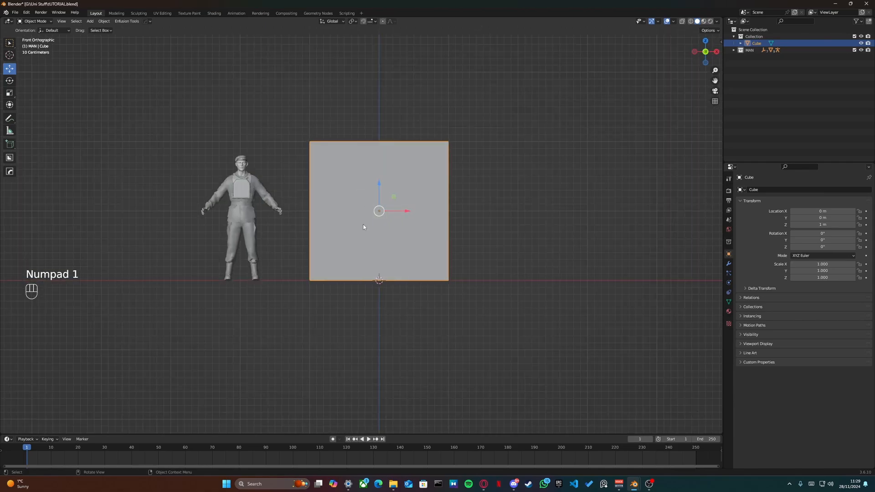
key("KP_1")
key("KP_3")
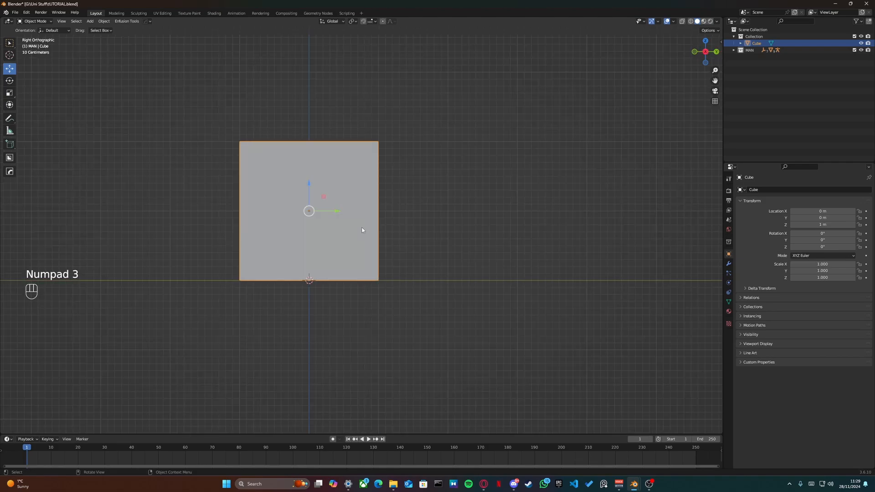
key("KP_7")
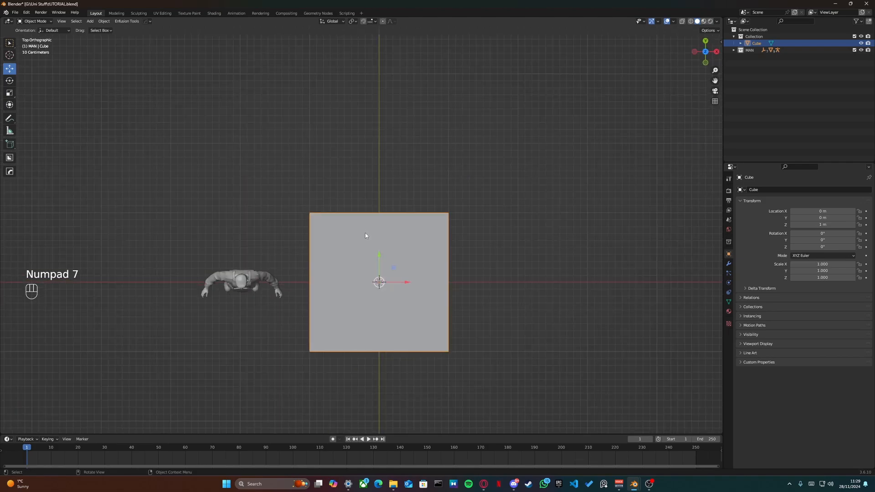
key("KP_1")
key("KP_3")
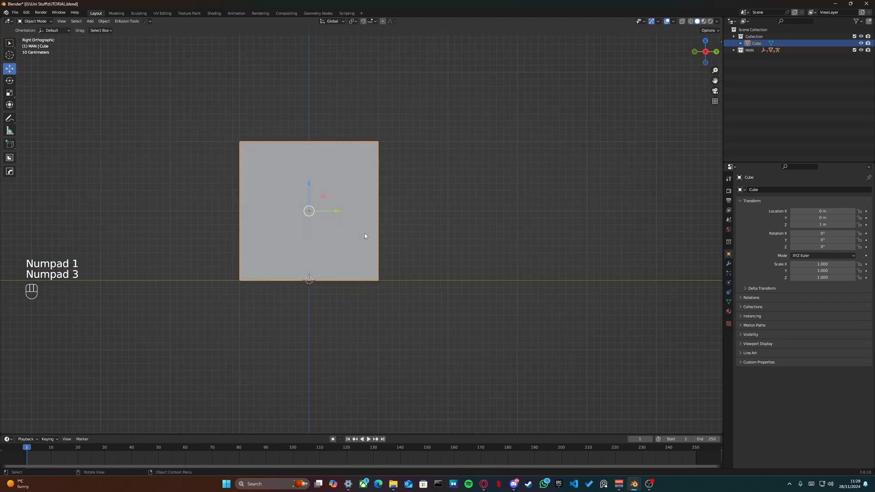
key("KP_7")
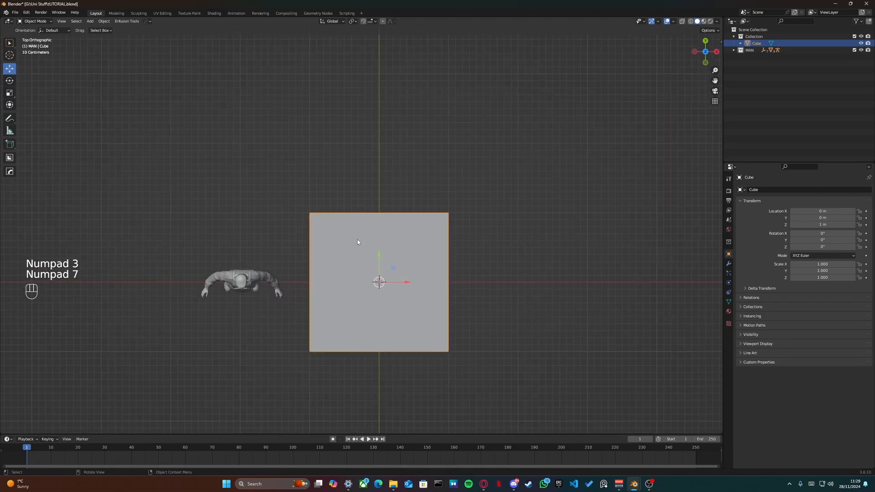
- Toggle the top view between orthographic and perspective projection, ending in perspective
key("KP_6")
key("KP_4")
key("KP_5")
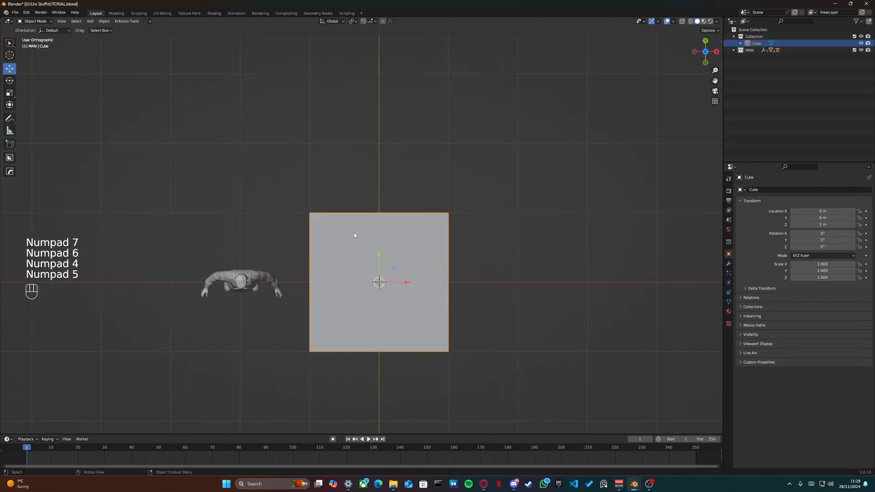
key("KP_5")
key("KP_5")
key("KP_5")
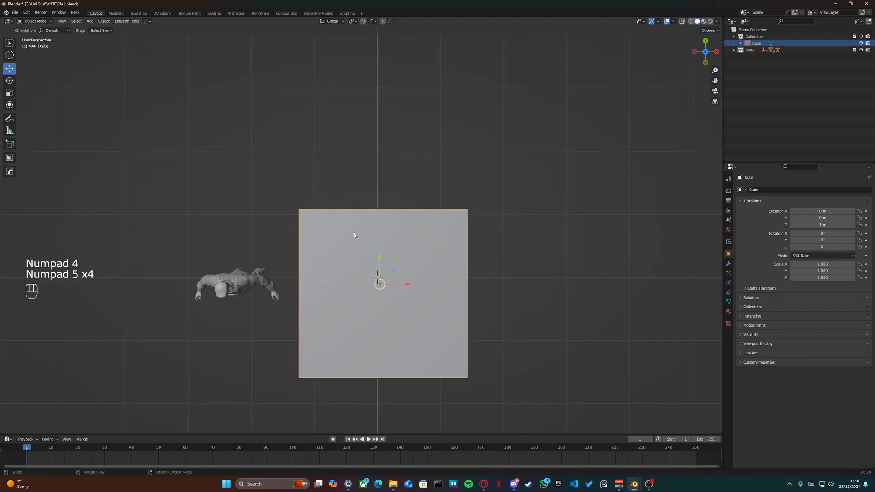
- Rotate the overhead view around the cube and figure in increments, first one way and then back the other way
key("KP_4")
key("KP_4")
key("KP_4")
key("KP_4")
key("KP_4")
key("KP_4")
key("KP_4")
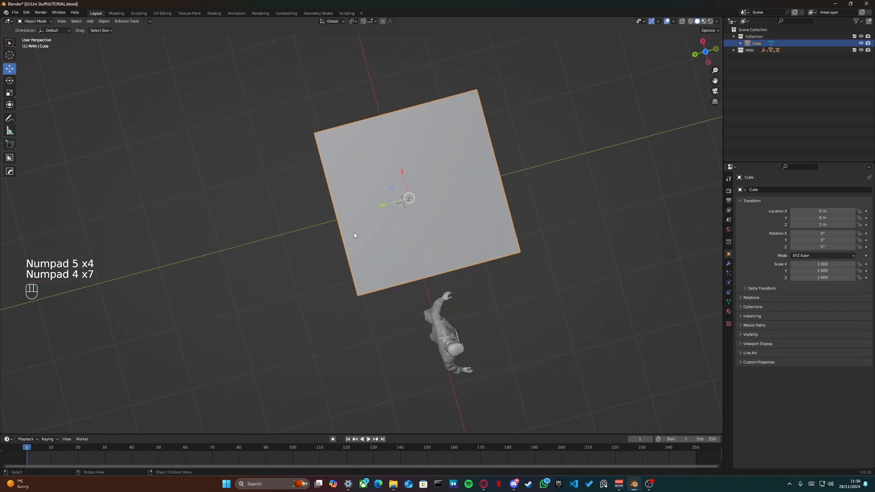
key("KP_6")
key("KP_6")
key("KP_6")
key("KP_6")
key("KP_6")
key("KP_6")
key("KP_6")
key("KP_6")
key("KP_6")
key("KP_6")
key("KP_6")
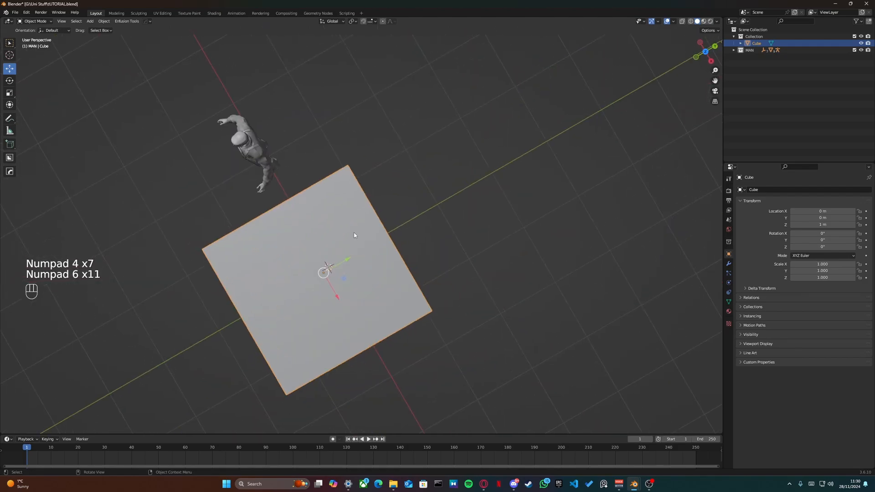
key("KP_4")
key("KP_4")
key("KP_4")
key("KP_4")
key("KP_4")
key("KP_4")
key("KP_4")
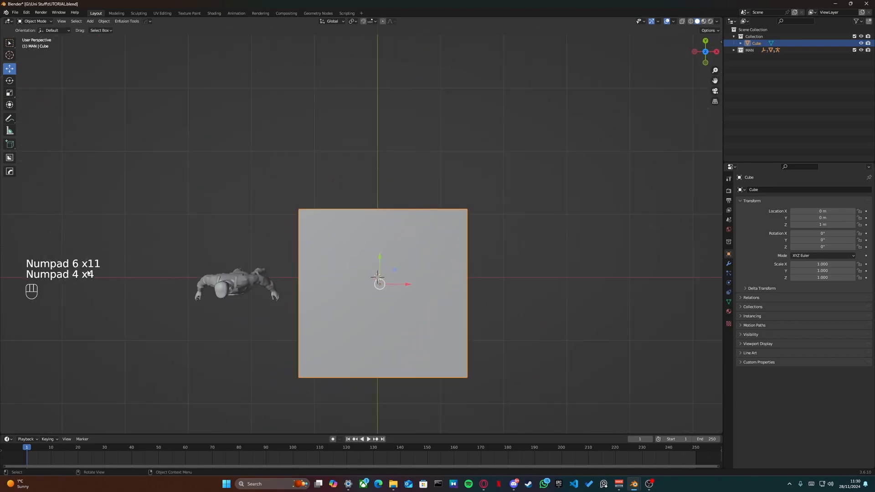
- Lower the view from overhead to near ground level and orbit around to face the figure's side in front of the cube
key("KP_2")
key("KP_2")
key("KP_2")
key("KP_2")
key("KP_2")
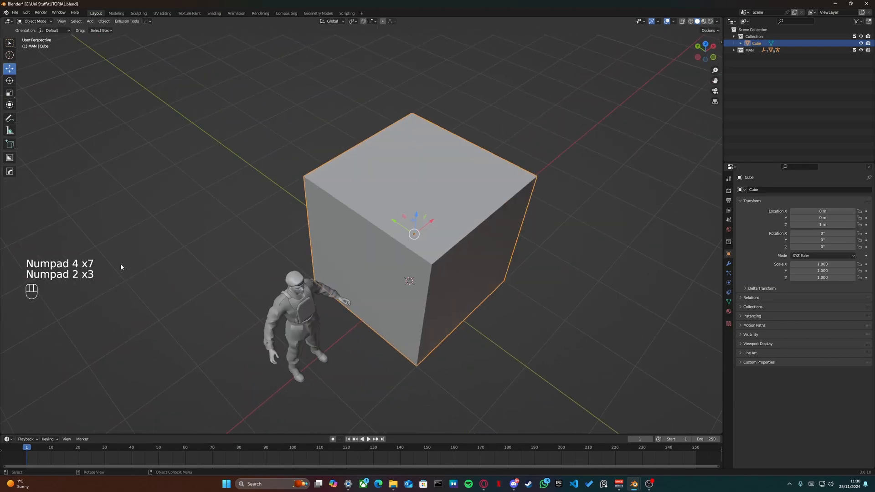
key("KP_4")
key("KP_4")
key("KP_4")
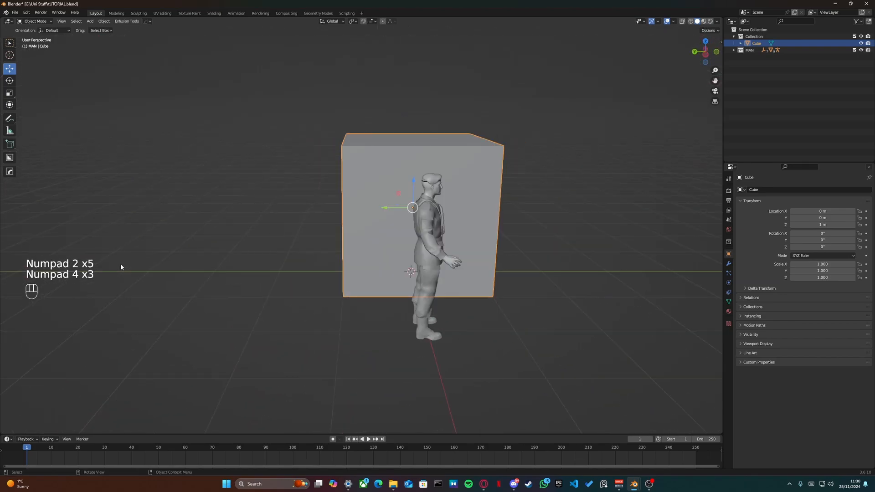
- Switch the side view of the cube and figure repeatedly between perspective and orthographic, finishing in perspective
key("KP_5")
key("KP_5")
key("KP_5")
key("KP_5")
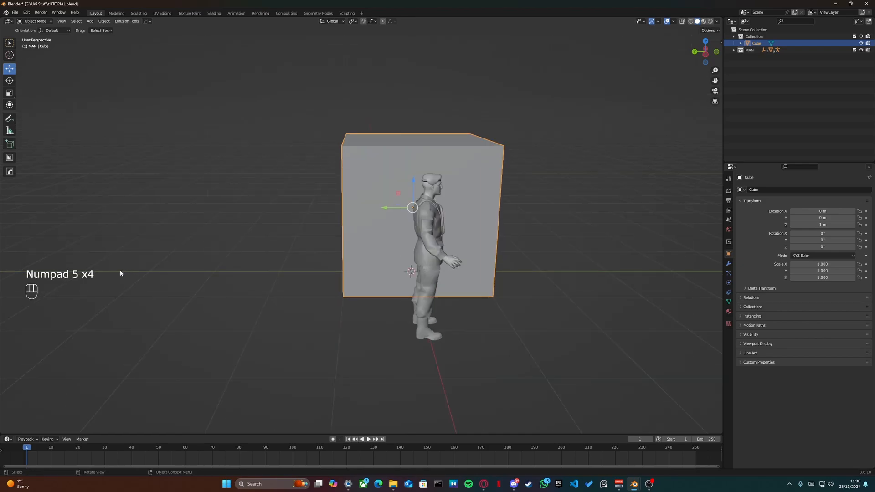
- Compare orthographic and perspective projection while orbiting around the cube and figure, finishing in perspective
key("KP_5")
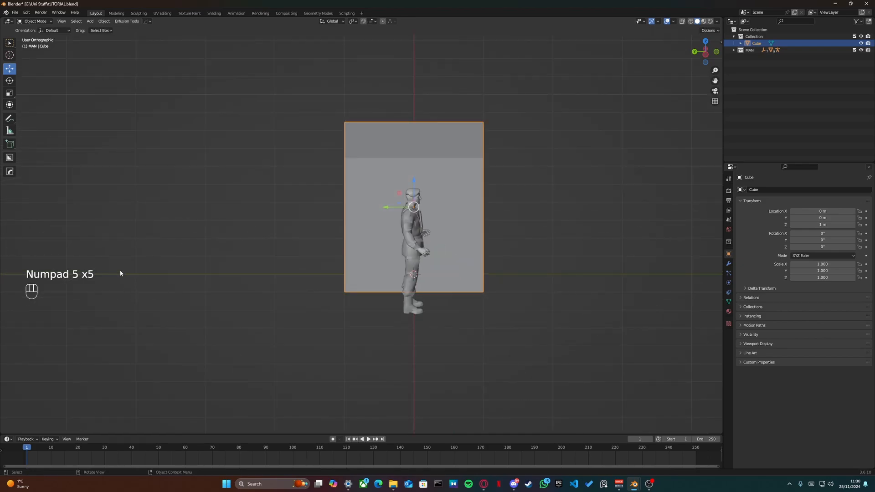
key("KP_5")
middle_click_drag(357, 218, 366, 201)
key("KP_5")
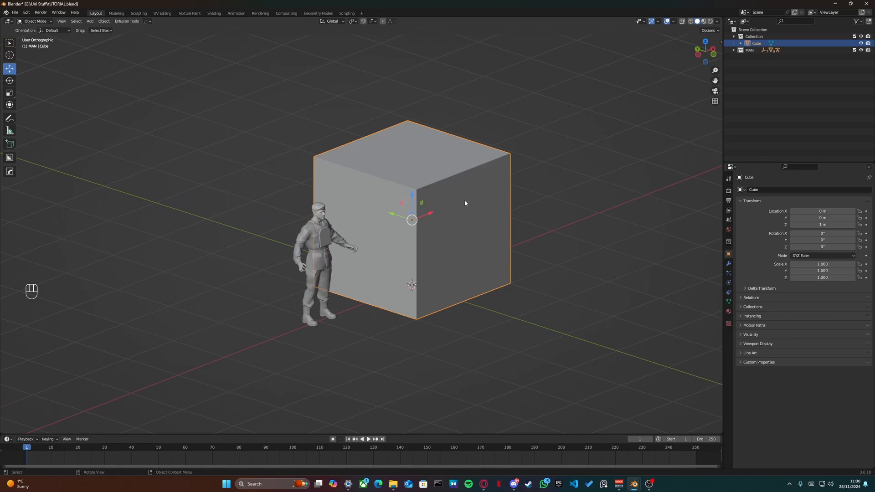
middle_click_drag(465, 203, 404, 179)
key("KP_5")
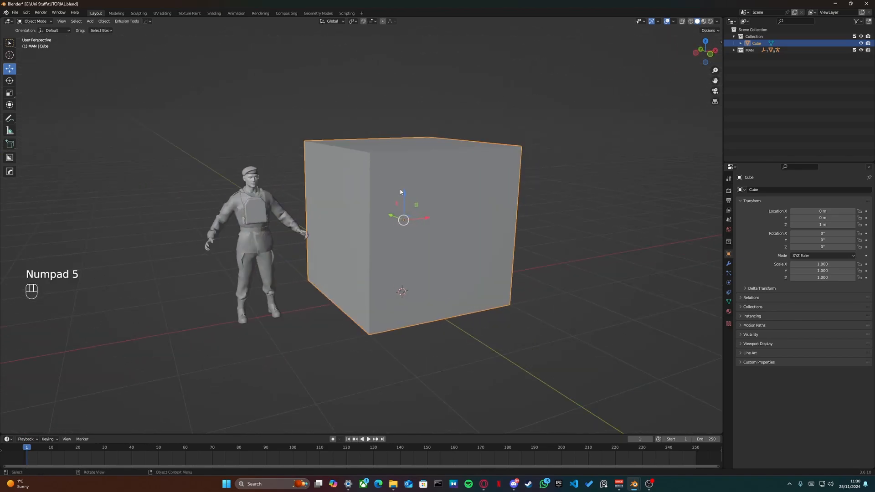
- Zoom in and out and pan around the cube and figure in the perspective view
scroll(401, 194, "down", 5)
scroll(405, 198, "up", 6)
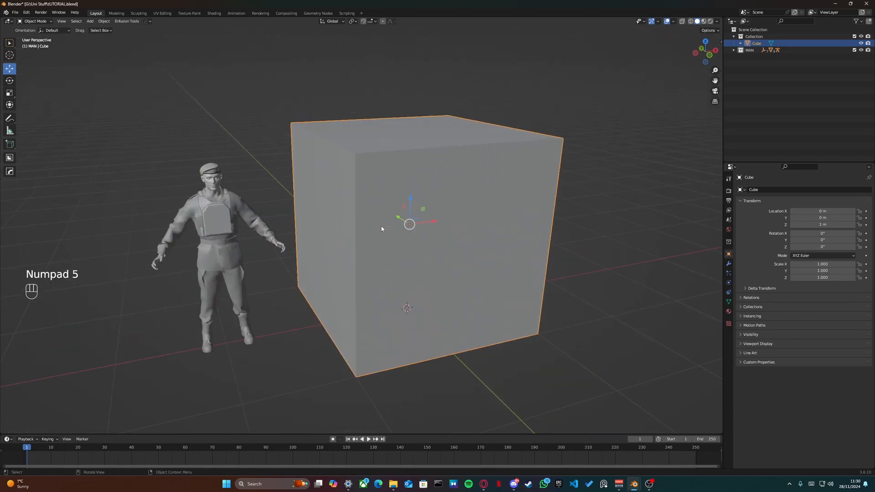
middle_click_drag(384, 224, 351, 270, "shift")
scroll(379, 244, "down", 3)
key("ctrl")
scroll(266, 278, "down", 2)
scroll(359, 269, "up", 2)
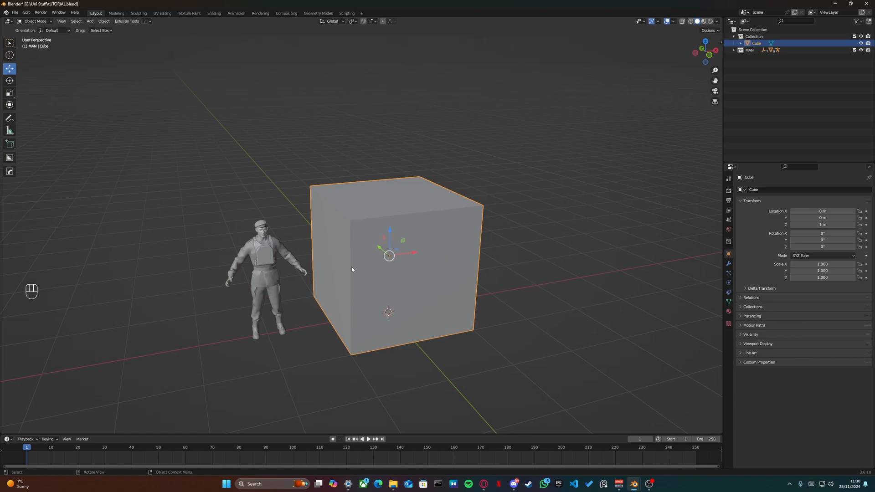
- In the top view, annotate a long line running from the cube along the negative X axis, with four tick marks at increasing distances
key("KP_7")
scroll(354, 270, "down", 4)
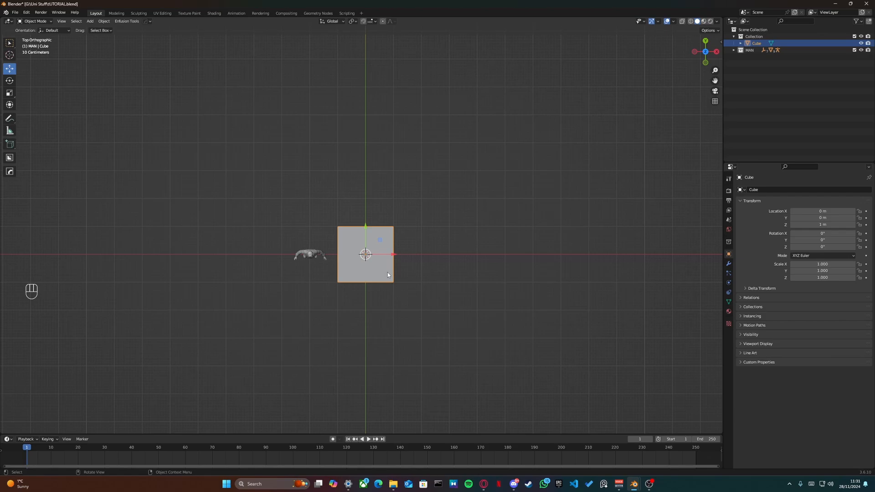
scroll(388, 272, "down", 3)
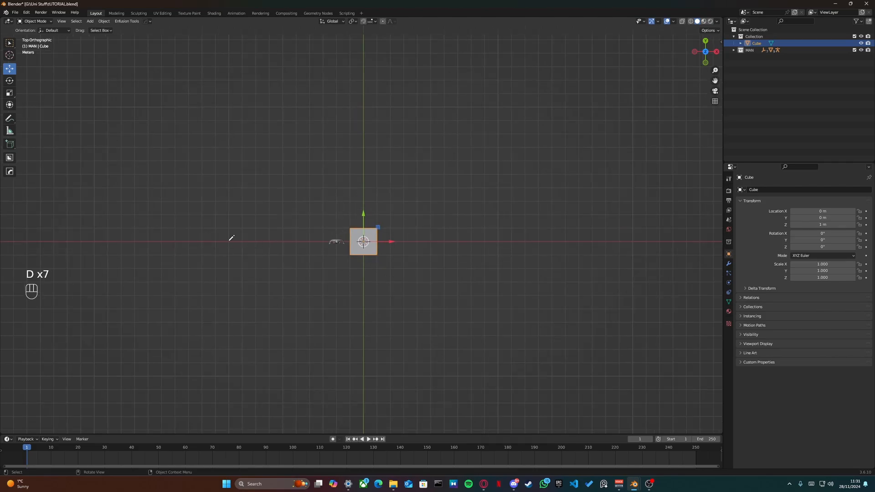
left_click_drag(228, 240, 364, 239)
scroll(368, 242, "down", 4)
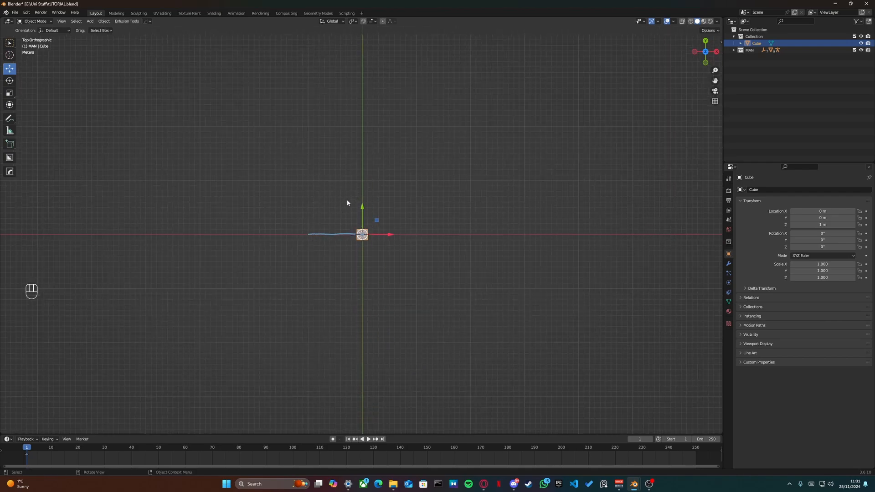
mouse_move(312, 227)
left_mouse_down()
mouse_move(312, 237)
mouse_move(145, 235)
left_mouse_up()
mouse_move(144, 231)
left_mouse_down()
mouse_move(145, 241)
mouse_move(36, 236)
left_mouse_up()
left_click_drag(36, 229, 37, 241)
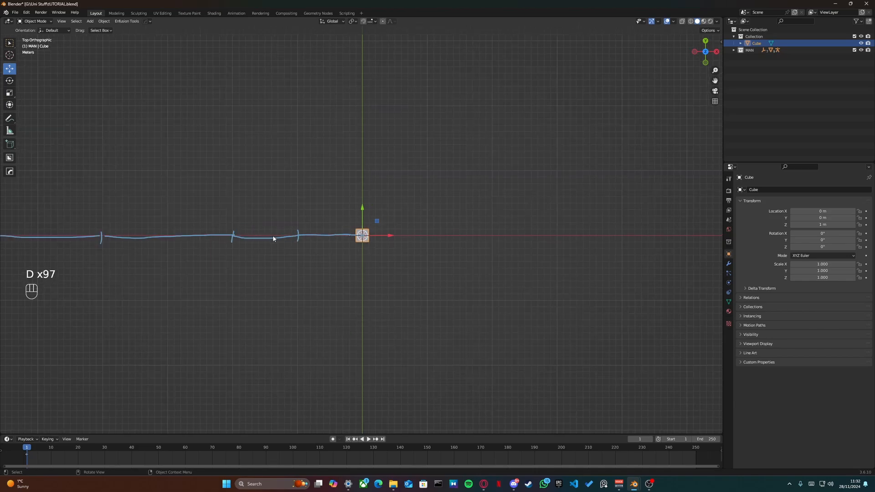
middle_click_drag(273, 239, 353, 252, "shift")
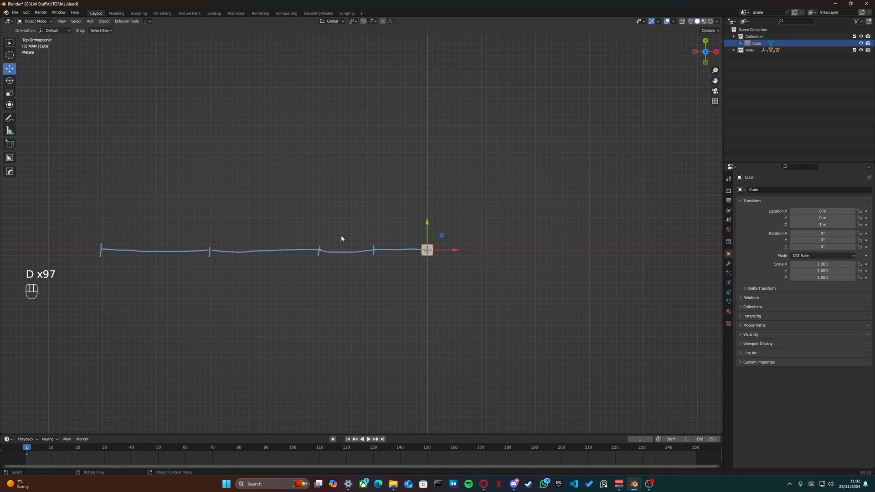
- Annotate a 0 above the tick mark nearest the cube
key("f")
key("d")
left_click_drag(373, 239, 371, 244)
left_click_drag(423, 231, 425, 236)
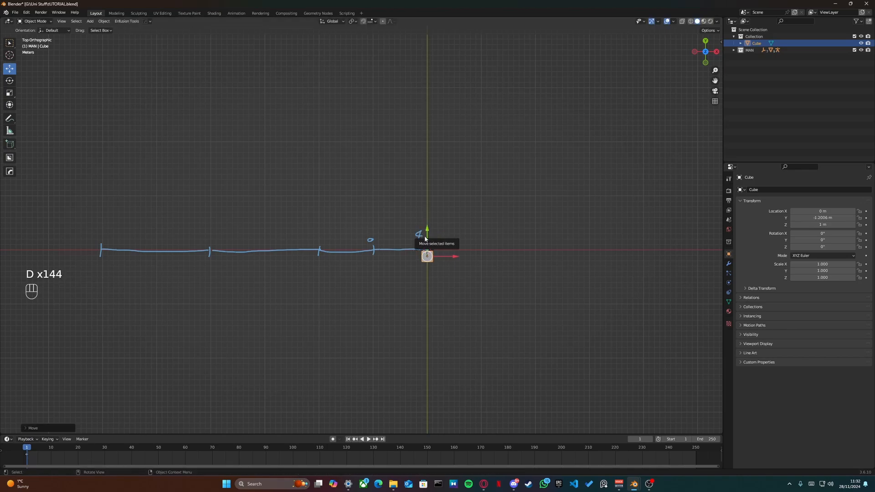
key("ctrl+z")
key("ctrl+z")
key("ctrl+z")
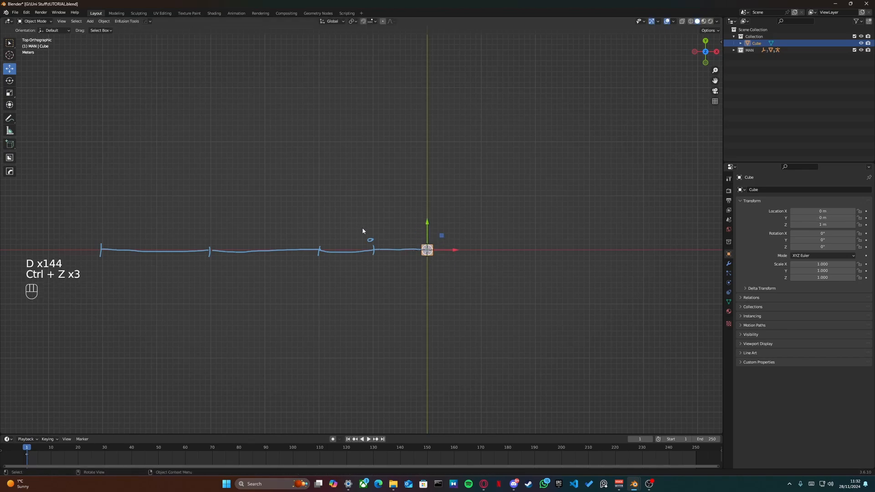
- Annotate 4k, 2k and 1k above the three tick marks going outward from the cube
key("f")
left_click_drag(368, 227, 378, 237)
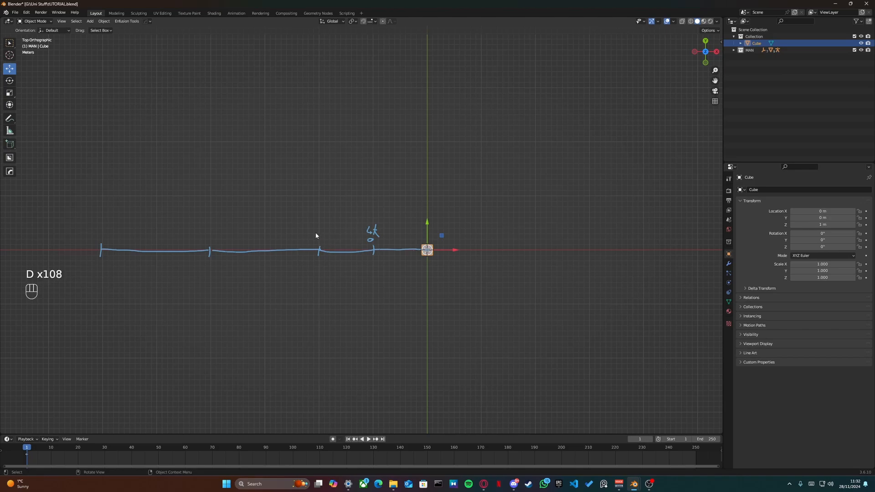
left_click_drag(316, 233, 327, 241)
left_click_drag(205, 231, 211, 240)
- Annotate 100m, 200m and 300m below the outer three tick marks and 500 above the farthest one, undoing stray strokes
left_click_drag(199, 264, 231, 268)
mouse_move(313, 261)
left_mouse_down()
mouse_move(312, 269)
mouse_move(319, 264)
mouse_move(331, 273)
left_mouse_up()
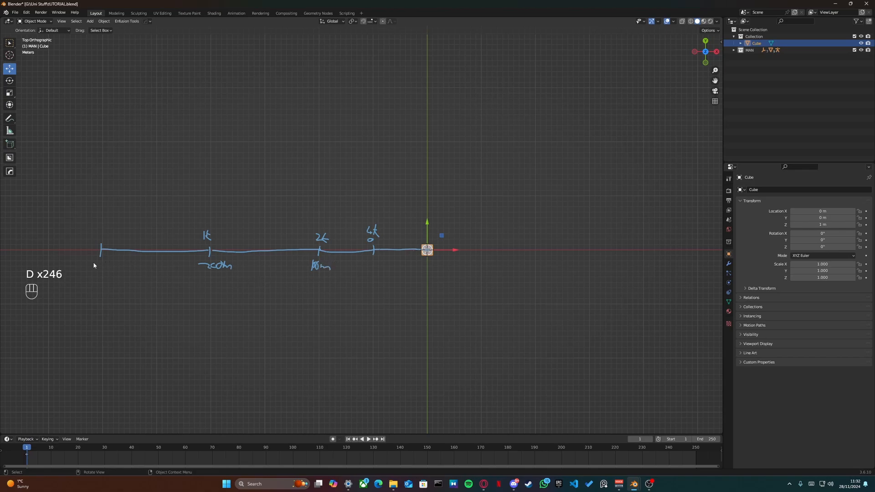
left_click_drag(89, 263, 125, 270)
left_click_drag(95, 233, 117, 238)
key("ctrl+z")
key("ctrl+z")
- Rename the cube object as Cube_LOD0
middle_click_drag(426, 255, 348, 259, "shift")
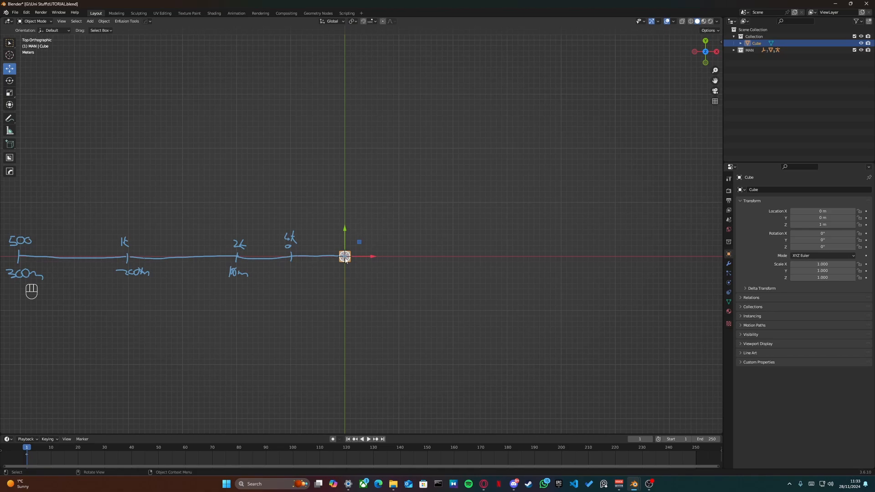
scroll(345, 260, "up", 5)
middle_click_drag(319, 319, 378, 280, "shift")
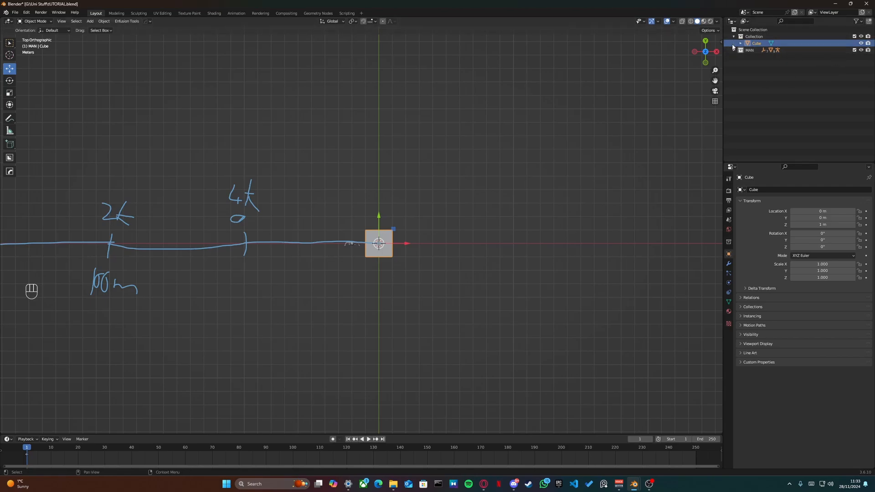
double_click(760, 43)
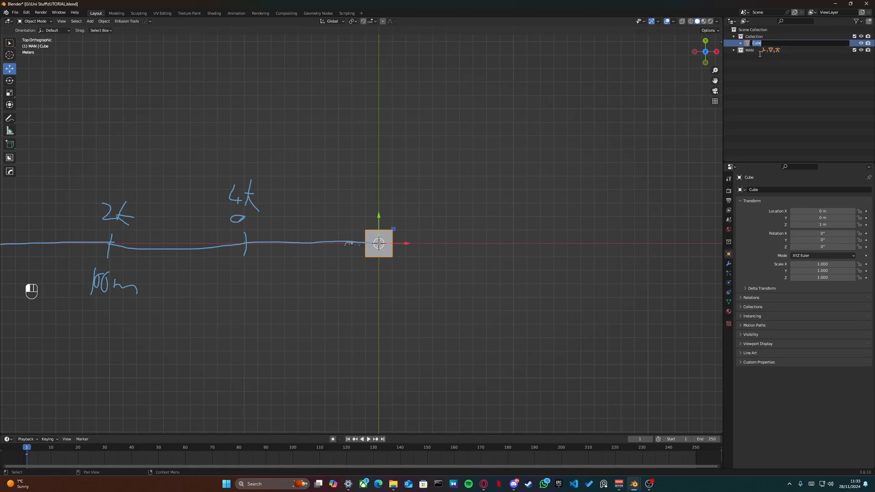
key("BackSpace")
type("Cube_LOD0")
key("Return")
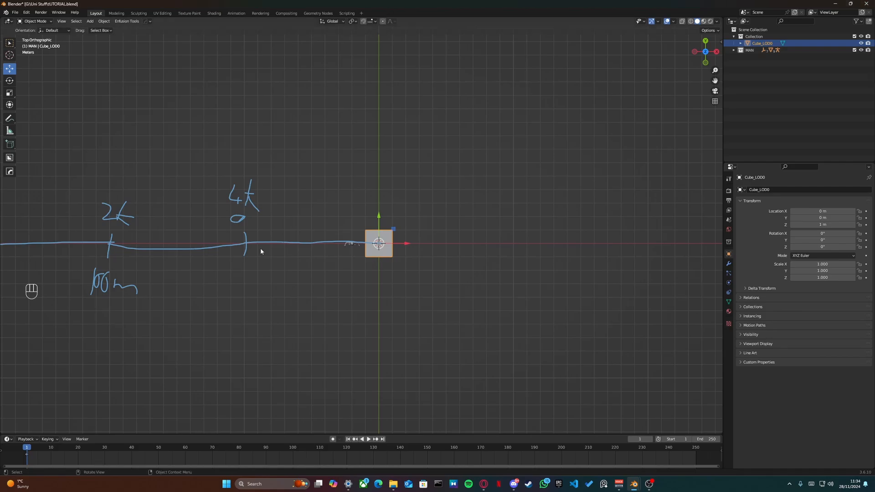
- Try vertical annotation strokes between the distance tick marks in the top view, and undo all of them
mouse_move(261, 248)
middle_mouse_down()
mouse_move(383, 254)
mouse_move(240, 276)
mouse_move(414, 224)
middle_mouse_up()
key("KP_7")
scroll(228, 273, "down", 2)
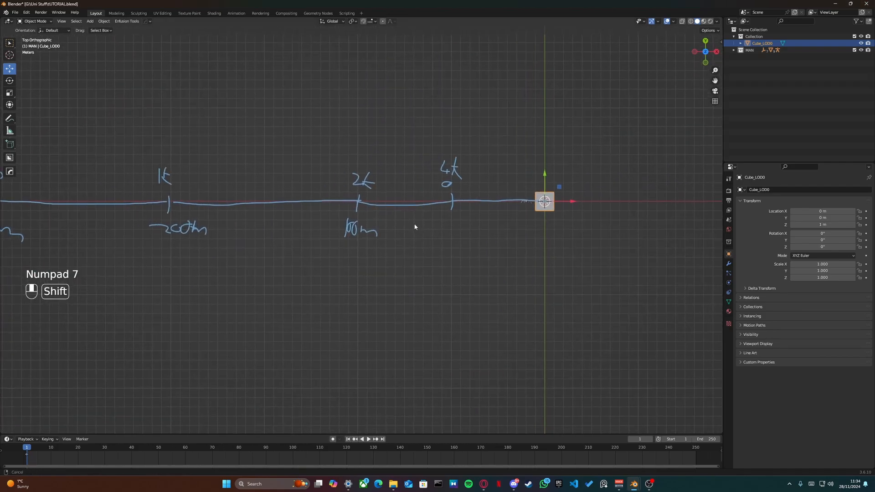
scroll(408, 246, "down", 3)
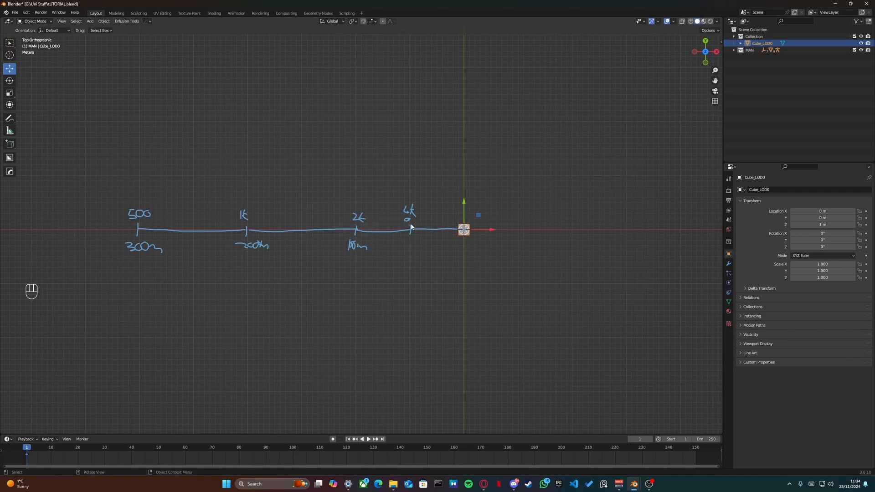
left_click_drag(438, 222, 437, 234)
left_click_drag(387, 224, 384, 240)
left_click_drag(303, 222, 297, 240)
left_click_drag(190, 224, 190, 246)
key("ctrl")
key("ctrl+z")
key("ctrl+z")
key("ctrl+z")
key("ctrl+z")
- Examine the distance line and its labels beside the cube in the top view
middle_click_drag(390, 238, 376, 245, "shift")
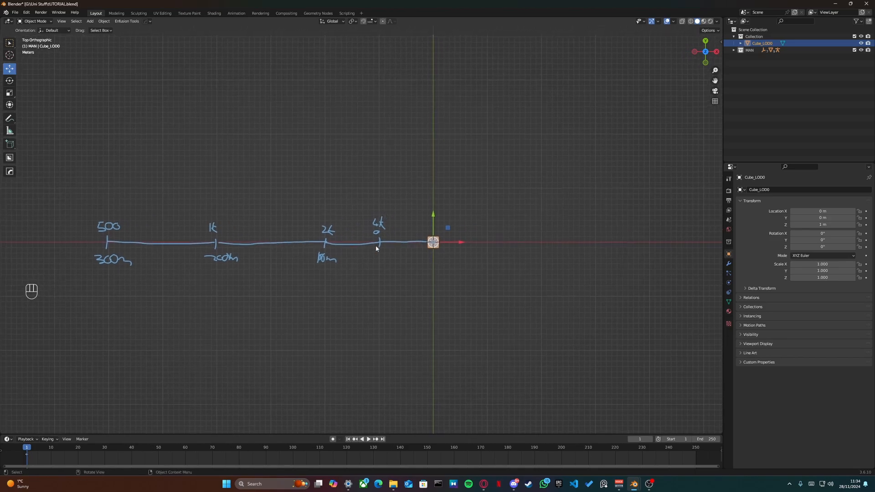
scroll(375, 246, "up", 5)
scroll(376, 249, "down", 3)
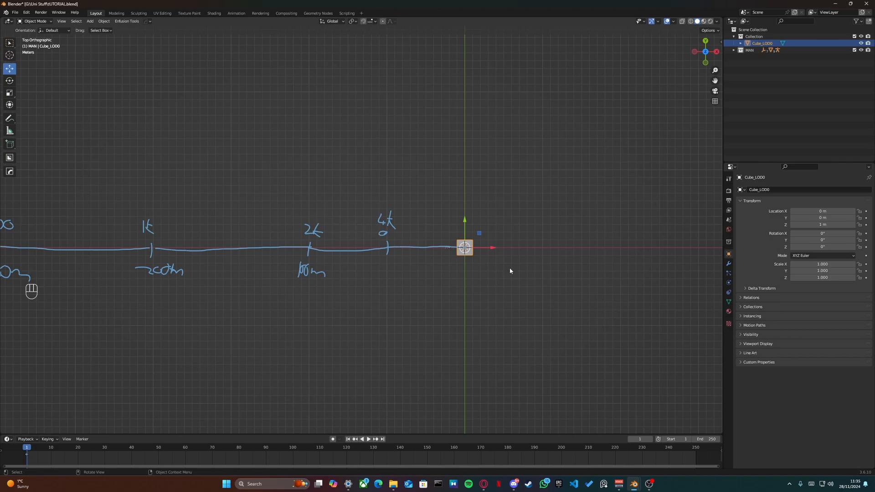
mouse_move(449, 214)
middle_mouse_down("shift")
mouse_move(400, 256)
mouse_move(367, 269)
mouse_move(397, 217)
middle_mouse_up("shift")
scroll(406, 245, "down", 4)
scroll(371, 282, "up", 2)
scroll(371, 282, "up", 2)
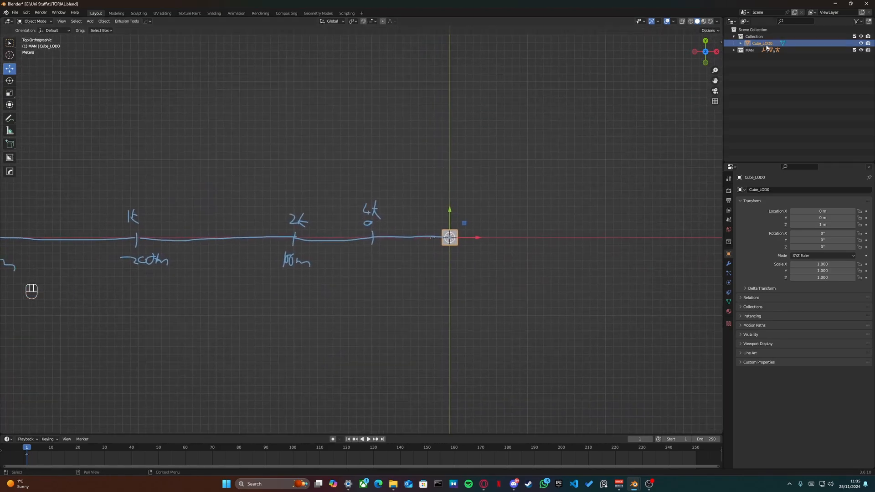
- Bring the cube up close in a perspective view and switch it to Edit Mode
middle_click_drag(465, 289, 426, 221)
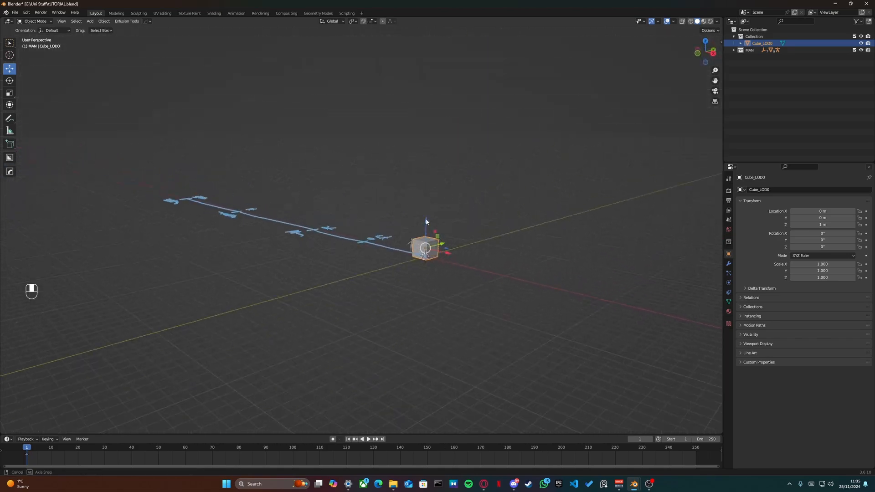
scroll(425, 246, "up", 5)
middle_click_drag(426, 252, 262, 228, "shift")
scroll(267, 248, "up", 3)
middle_click_drag(271, 266, 363, 226, "shift")
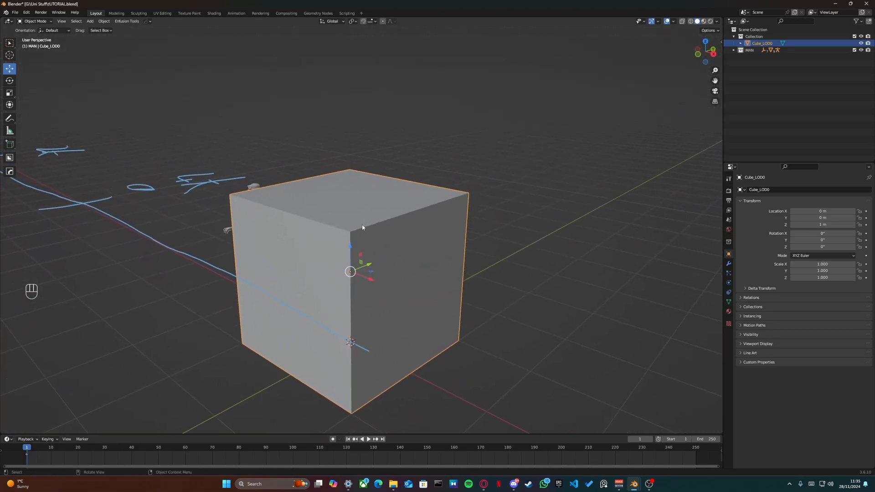
key("Tab")
key("Tab")
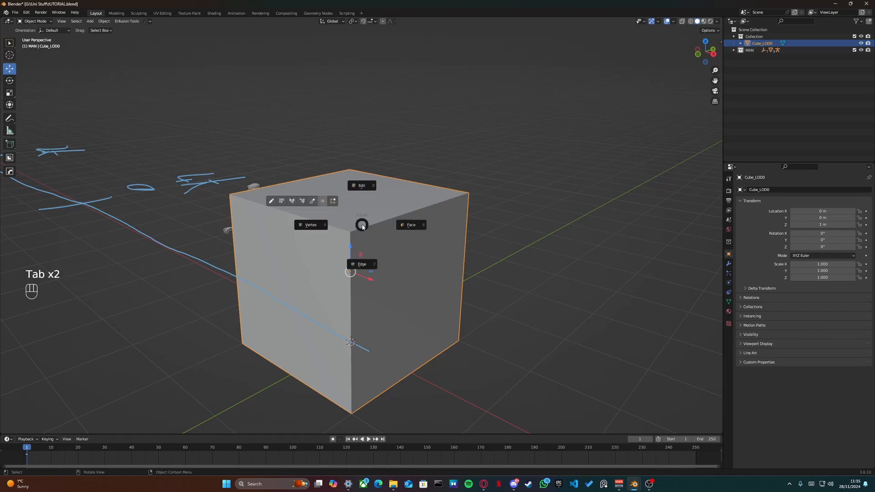
left_click(360, 168)
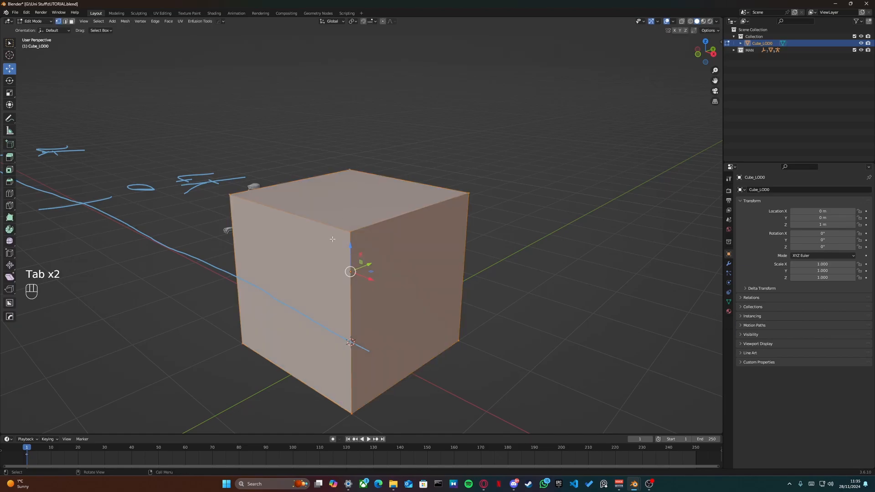
right_click(333, 261)
left_click(317, 277)
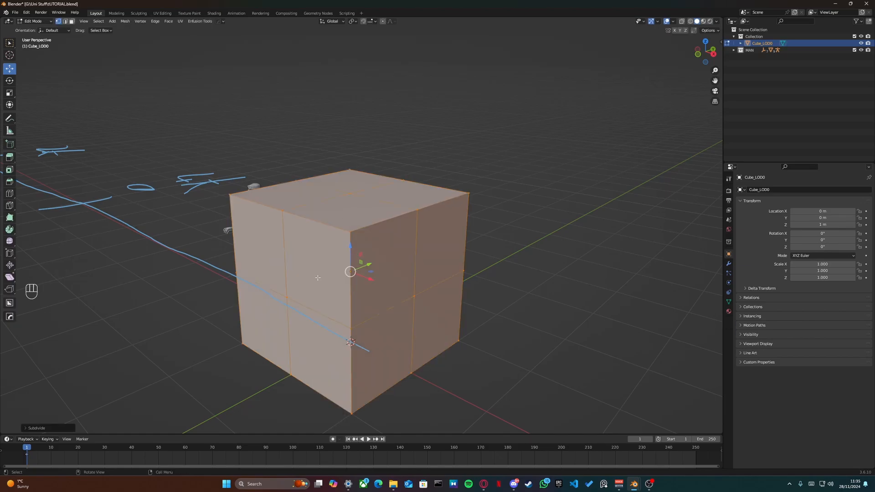
left_click(27, 429)
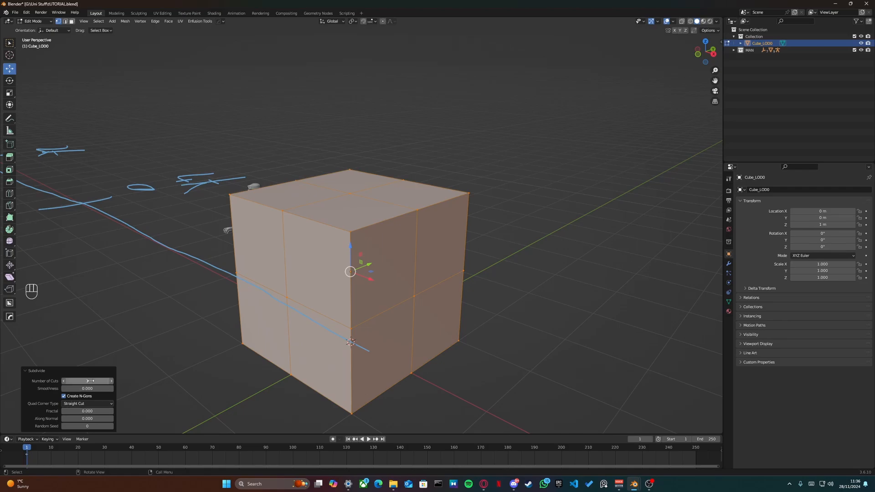
left_click_drag(87, 381, 105, 381)
left_click(131, 314)
middle_click_drag(186, 294, 213, 303)
scroll(215, 300, "down", 3)
key("ctrl+z")
key("ctrl+z")
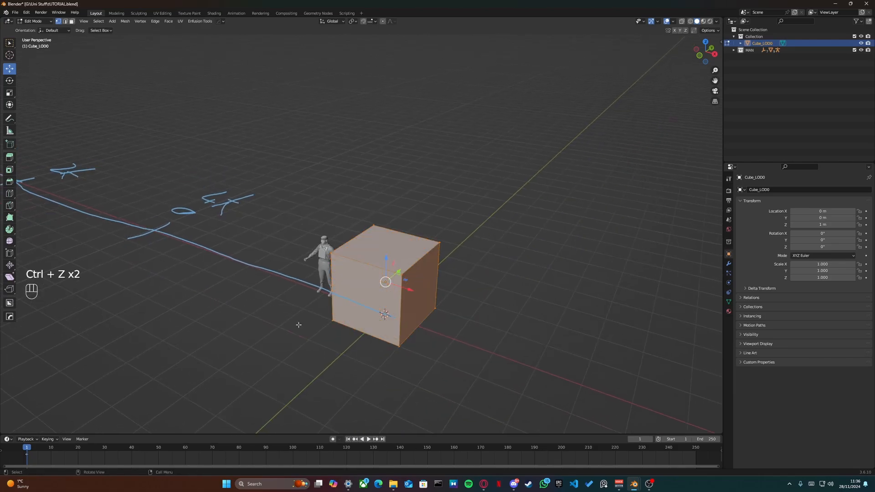
- Subdivide all of the cube's faces with 10 cuts
right_click(318, 321)
left_click(317, 321)
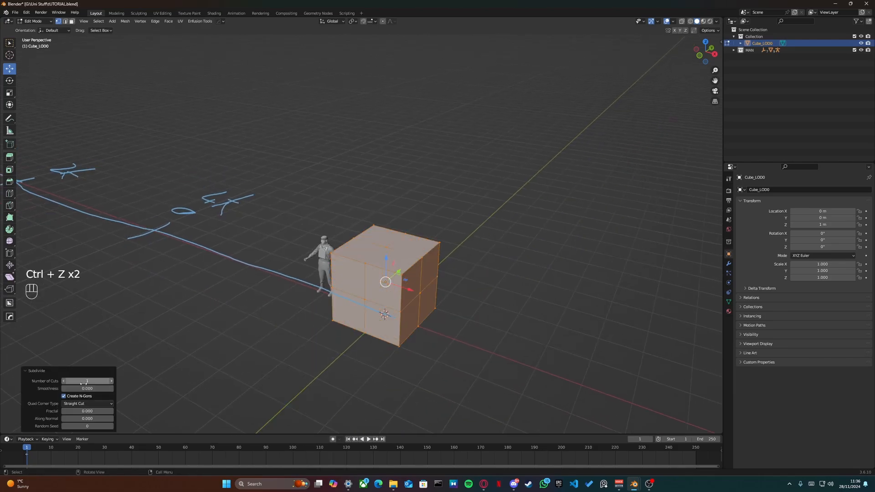
left_click_drag(87, 380, 100, 381)
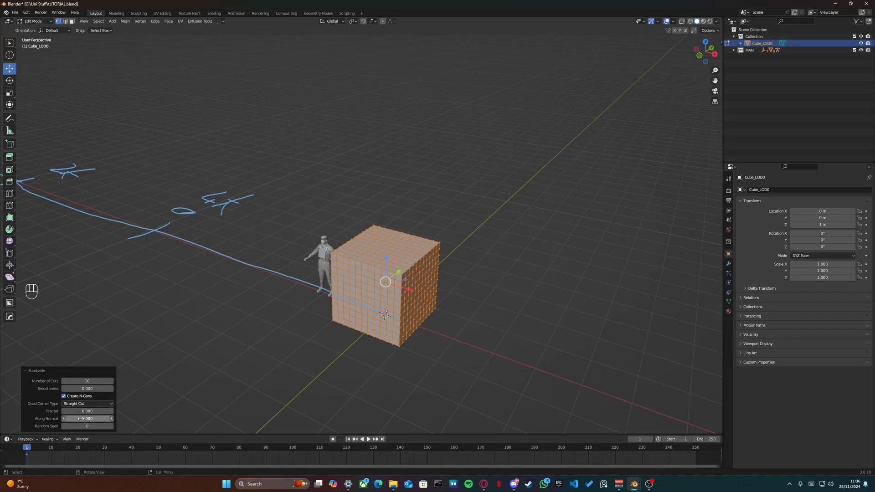
- Increase the subdivision's Along Normal and Fractal values to roughen the cube's surface, and deselect the mesh
left_click_drag(86, 419, 112, 419)
left_click_drag(196, 418, 219, 419)
left_click_drag(87, 411, 109, 388)
left_click(258, 331)
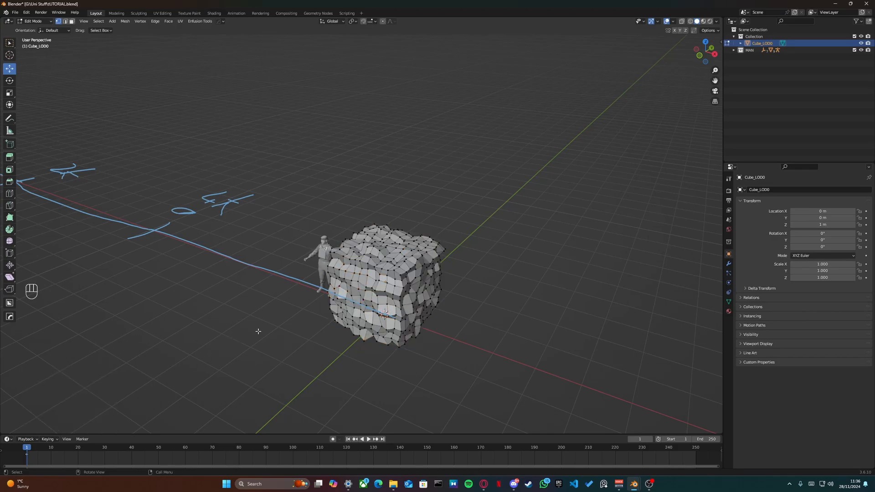
- Inspect the roughened cube up close, return it to Object Mode, and view it beside the figure and distance line
middle_click_drag(434, 318, 471, 312)
scroll(471, 312, "up", 1)
middle_click_drag(480, 281, 319, 285, "shift")
scroll(305, 285, "up", 2)
scroll(328, 281, "down", 1)
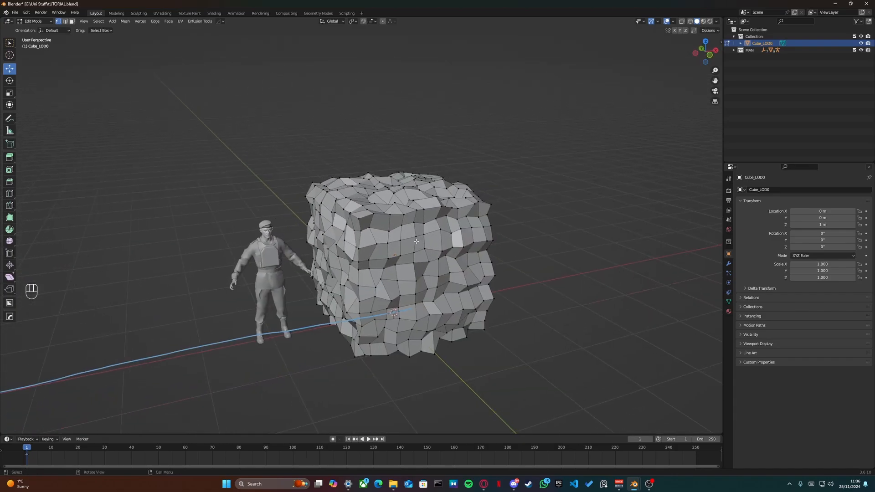
key("Tab")
middle_click_drag(410, 249, 398, 234)
scroll(398, 234, "down", 5)
middle_click_drag(360, 262, 423, 273, "shift")
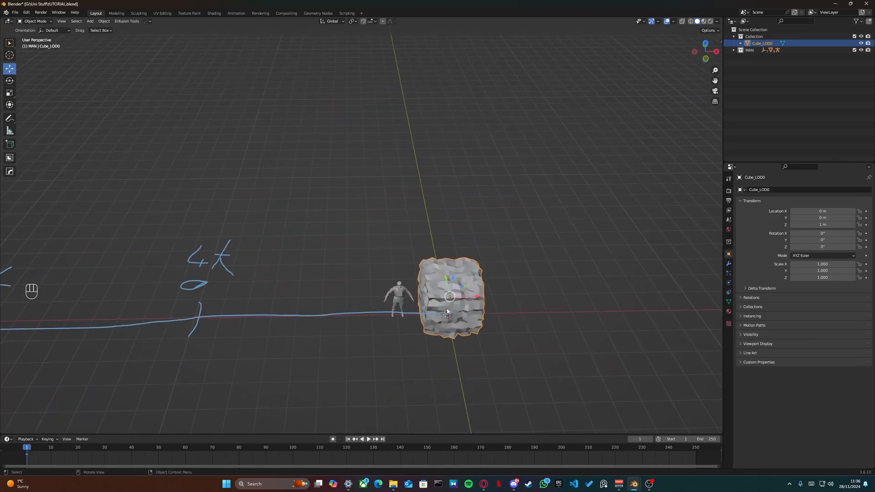
- Duplicate Cube_LOD0 three times, leaving every copy in the original's place
scroll(385, 299, "up", 4)
middle_click_drag(477, 301, 347, 204, "shift")
middle_click_drag(346, 204, 371, 258, "shift")
scroll(372, 259, "up", 4)
scroll(371, 259, "down", 2)
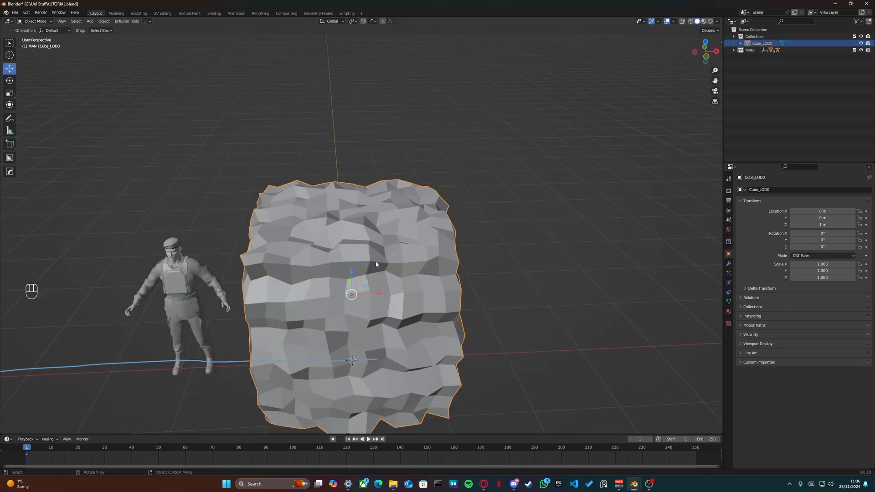
key("shift+d")
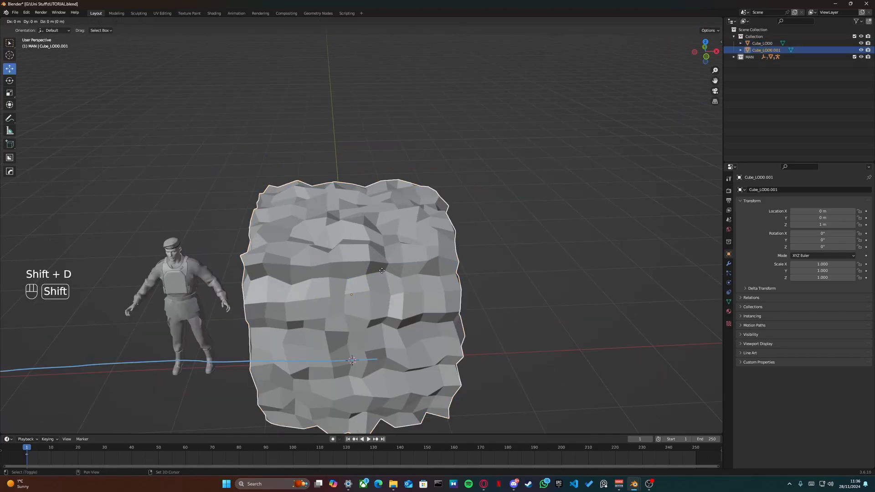
right_click(363, 269)
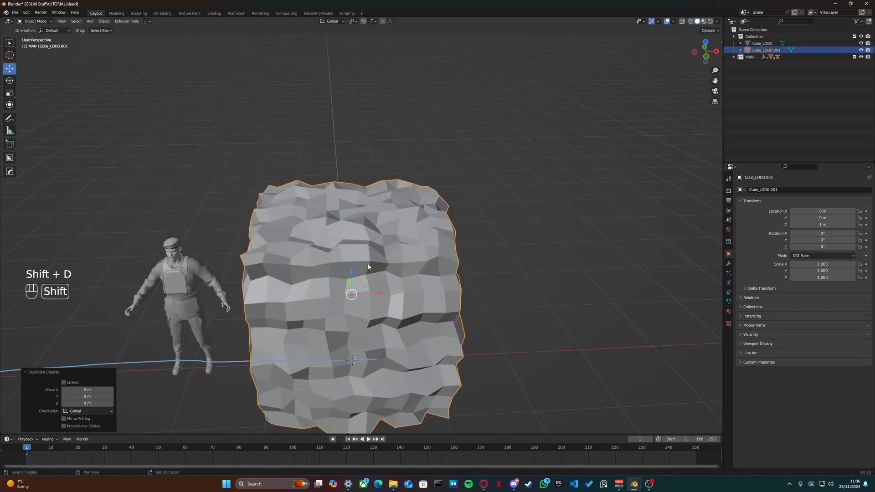
key("shift+d")
right_click(412, 238)
key("shift+d")
right_click(416, 217)
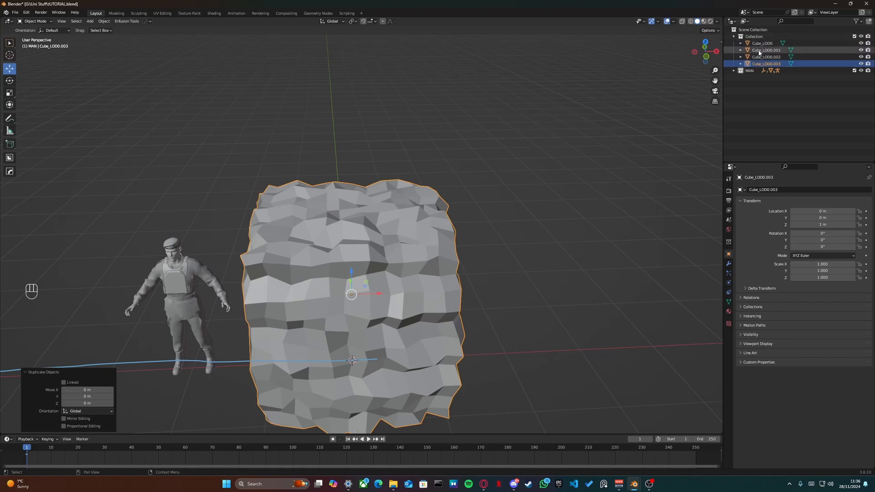
- Rename the three duplicated cubes as Cube_LOD1, Cube_LOD2 and Cube_LOD3
double_click(775, 51)
left_click_drag(782, 51, 770, 51)
type("1")
key("Return")
double_click(770, 56)
type("2")
key("Return")
double_click(785, 50)
type("3")
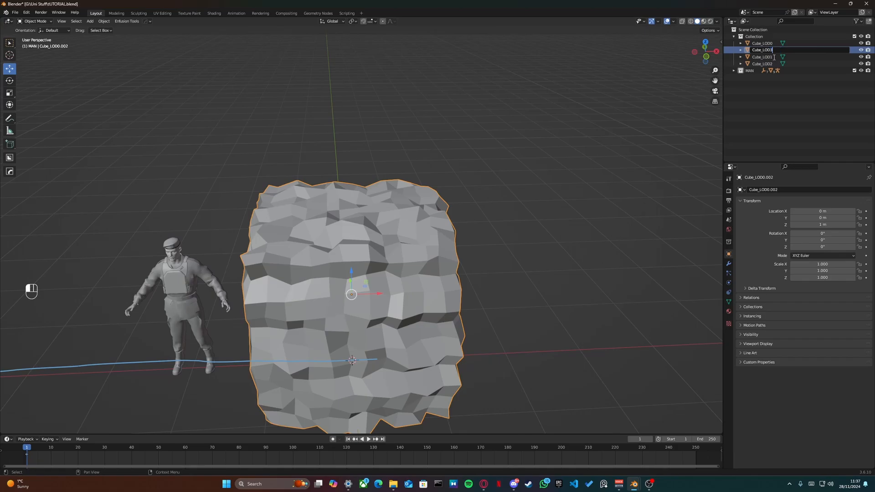
key("Return")
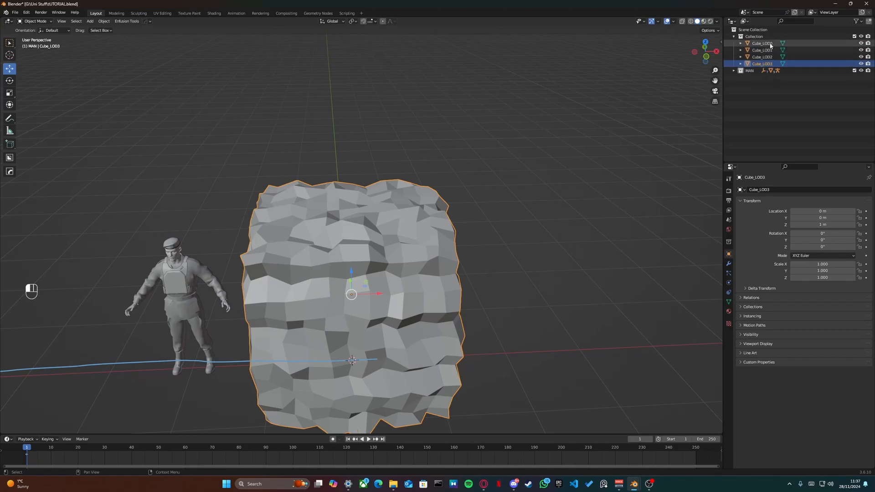
- Select Cube_LOD0 and turn on the Statistics overlay for the viewport
left_click(771, 44)
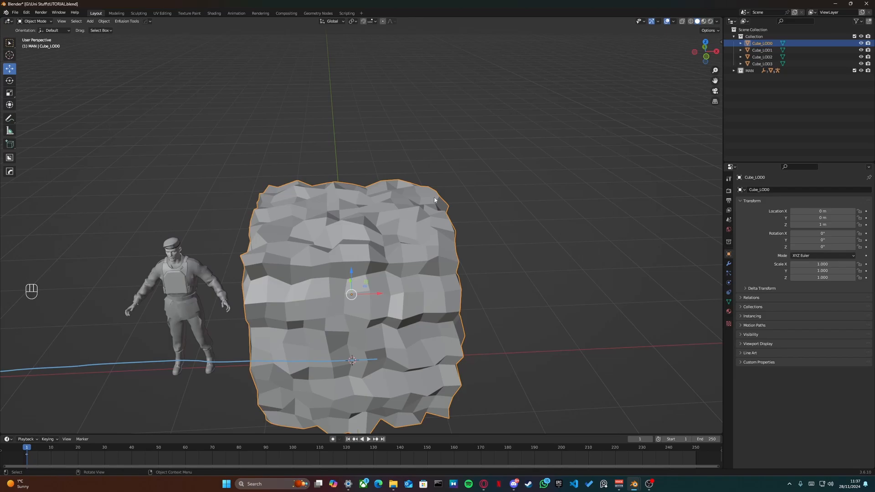
left_click(674, 22)
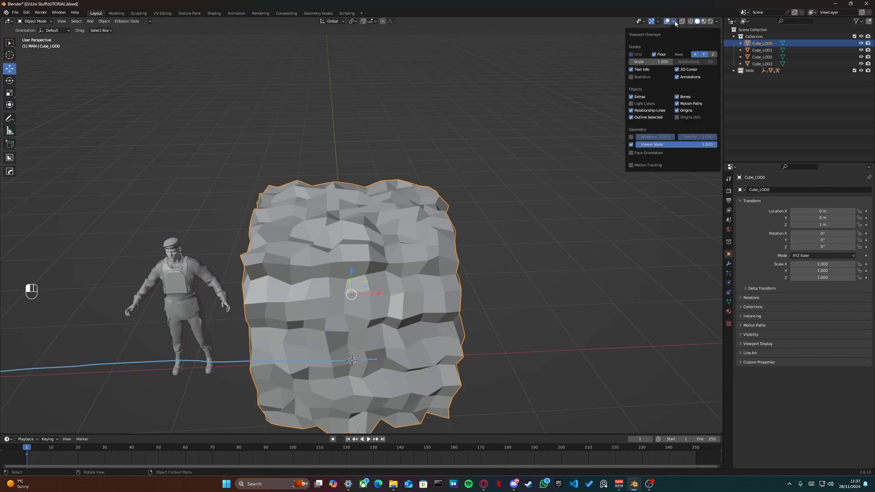
left_click(632, 77)
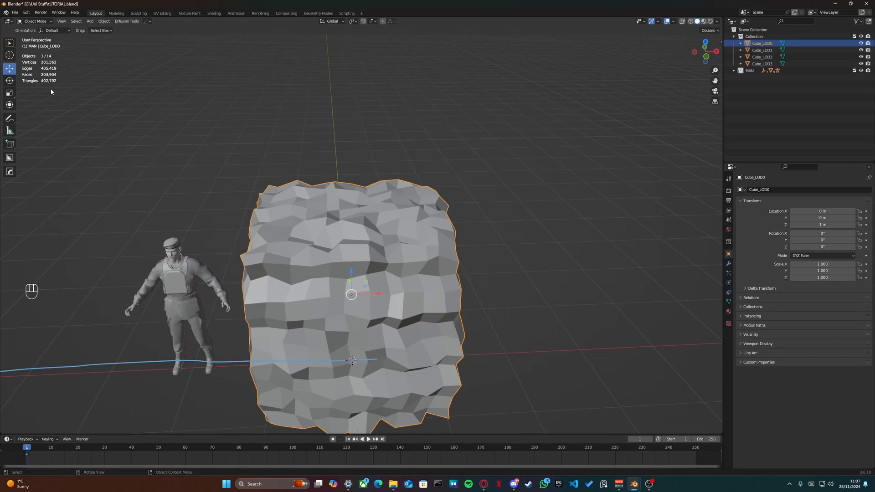
- Isolate Cube_LOD0 as the only selected object, check its mesh statistics in Edit Mode, and return to Object Mode
left_click_drag(359, 192, 422, 245)
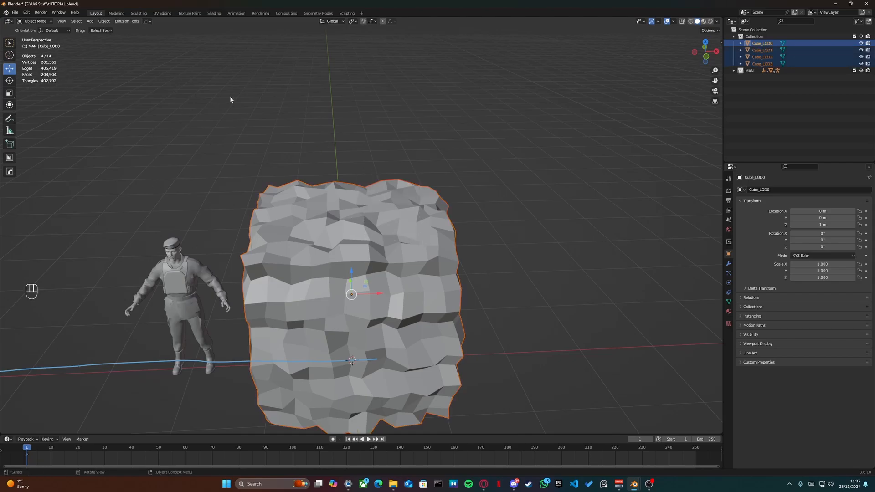
left_click_drag(265, 128, 368, 157)
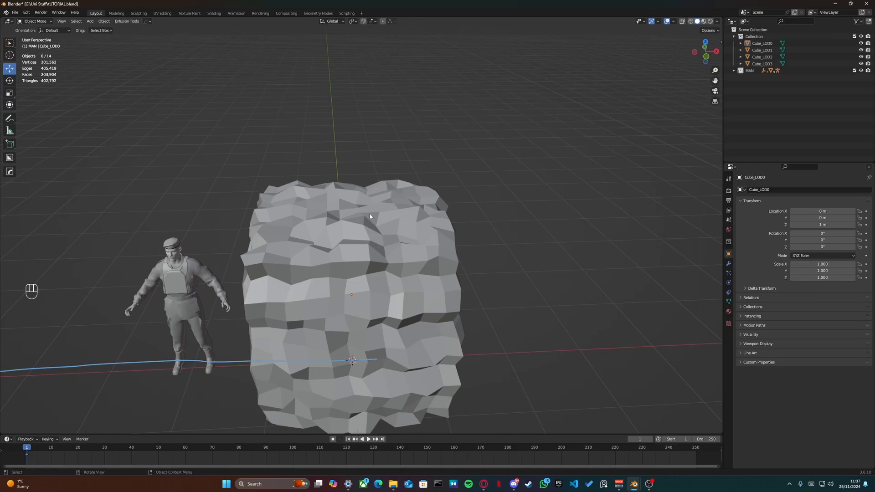
left_click(373, 211)
left_click(762, 43)
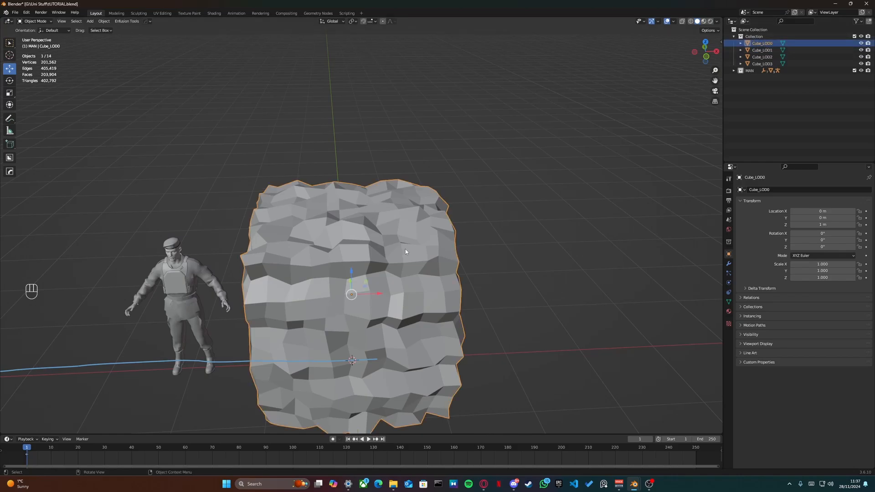
key("Tab")
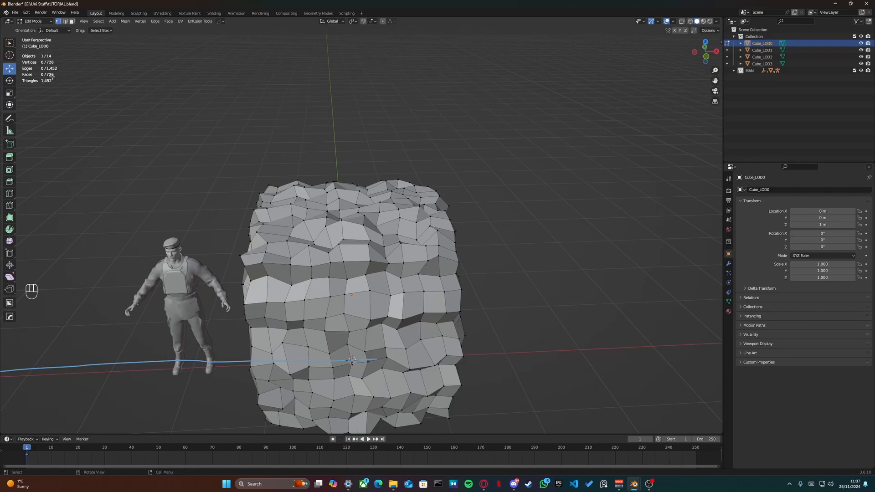
key("Tab")
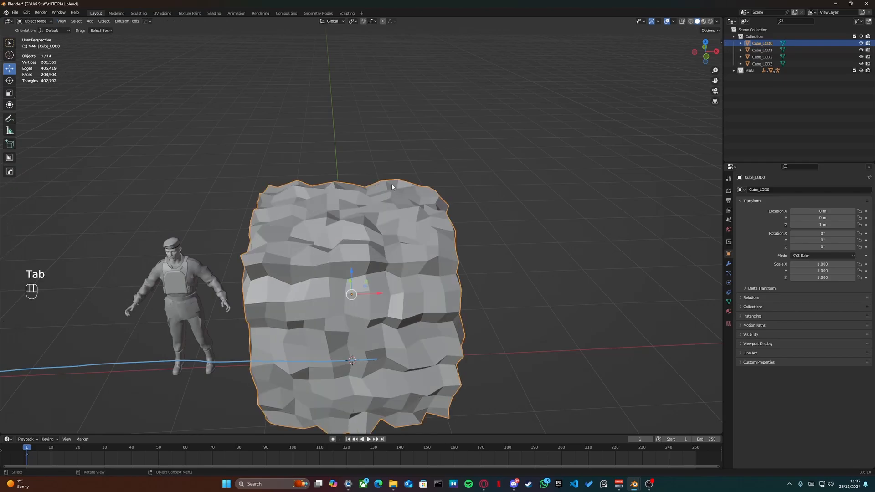
- Add a Decimate modifier to Cube_LOD1
left_click(770, 50)
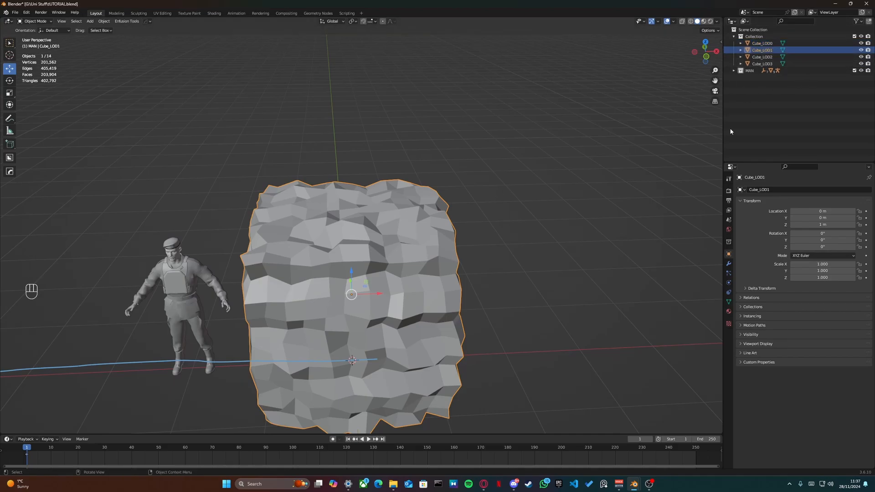
left_click(728, 264)
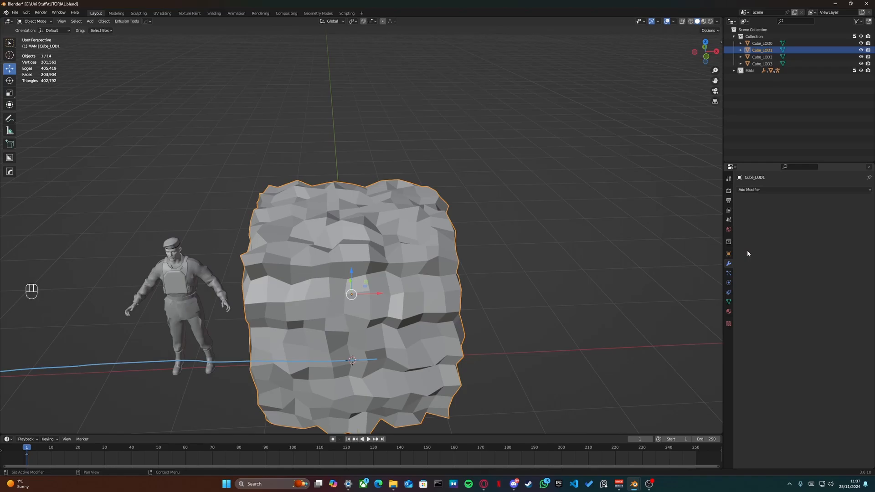
left_click(785, 189)
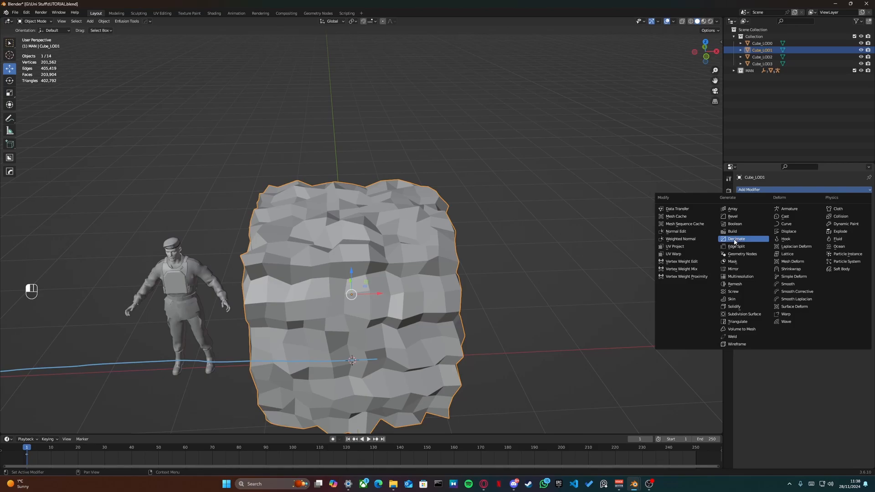
left_click(773, 172)
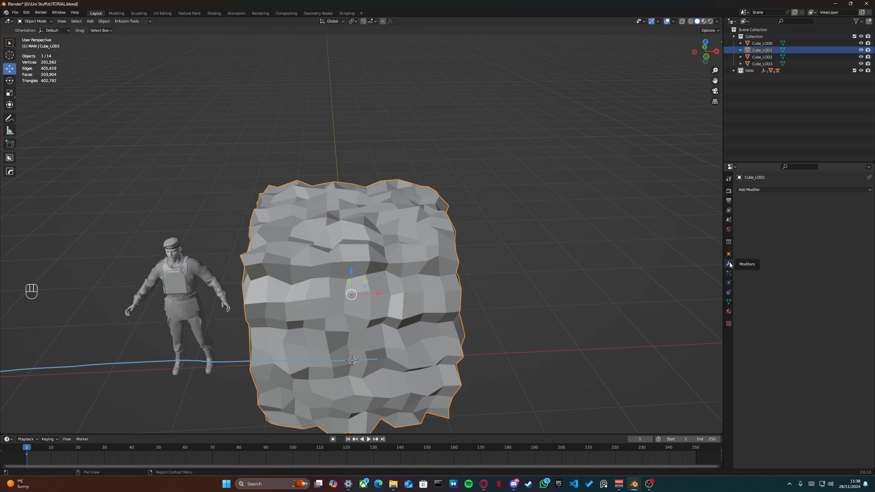
left_click(768, 192)
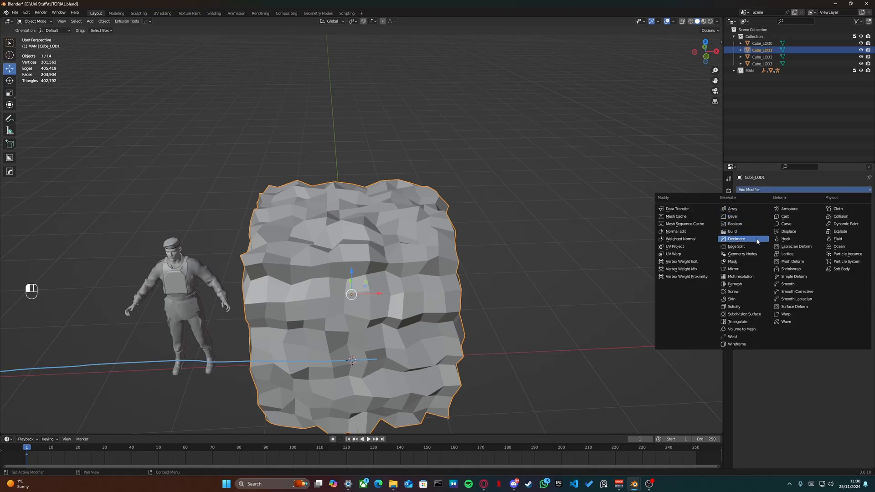
left_click(730, 240)
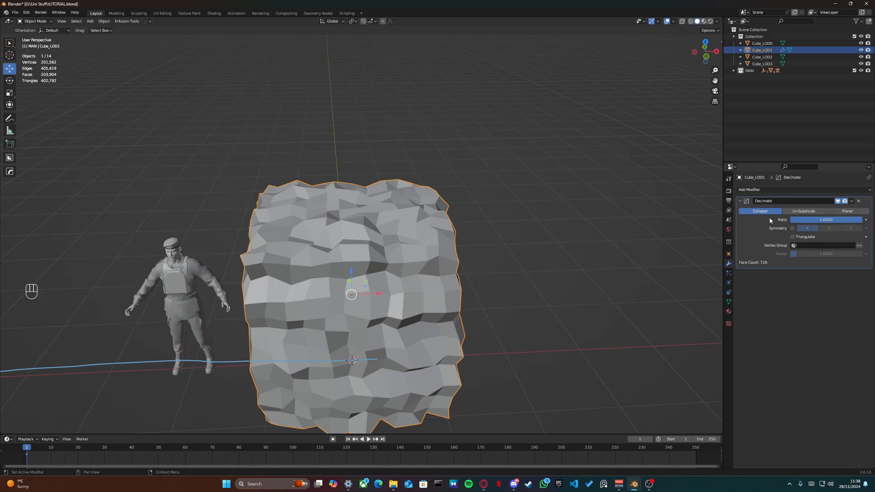
- Turn on Triangulate in Cube_LOD1's Decimate modifier and set the ratio to 0.7
left_click(792, 237)
left_click(829, 220)
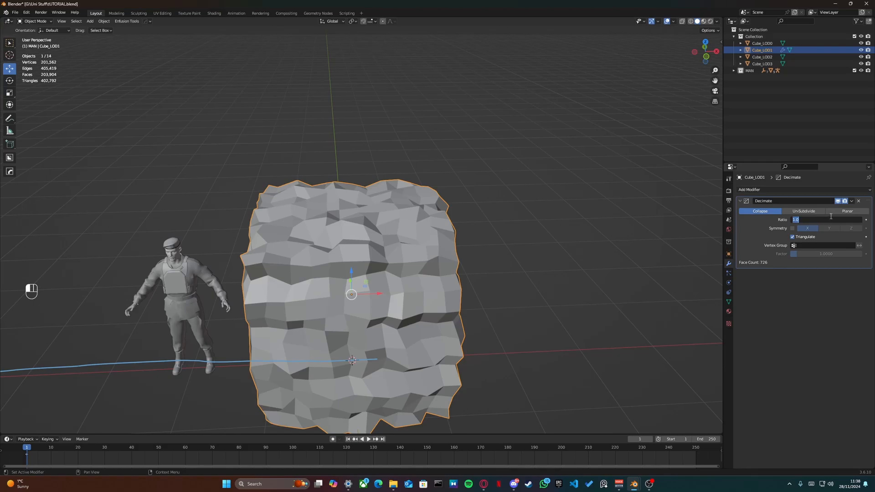
type("0.7")
key("Return")
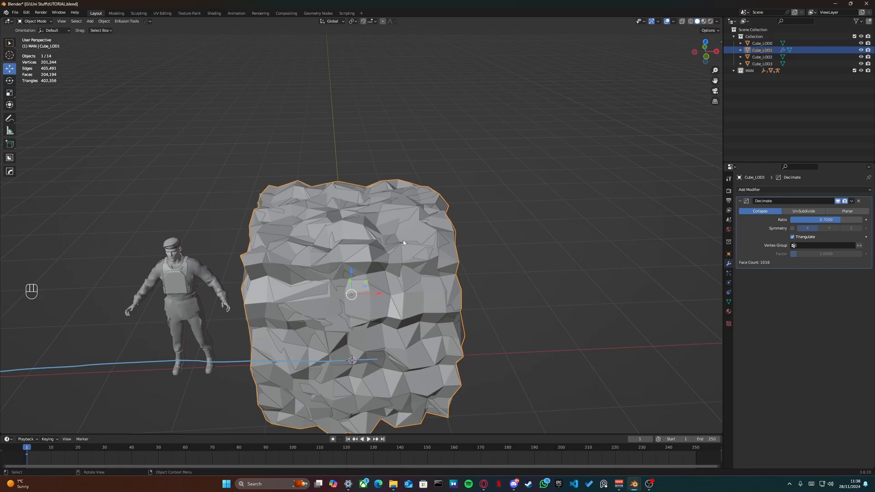
- Compare the decimated cube's surface and face count with Triangulate on and off, leaving the option off
middle_click_drag(403, 240, 385, 272, "shift")
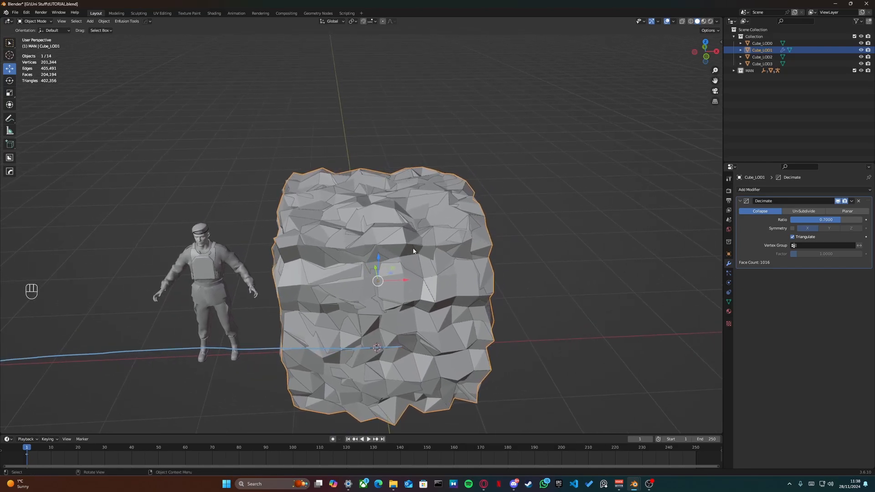
middle_click_drag(378, 255, 362, 226)
scroll(308, 210, "up", 2)
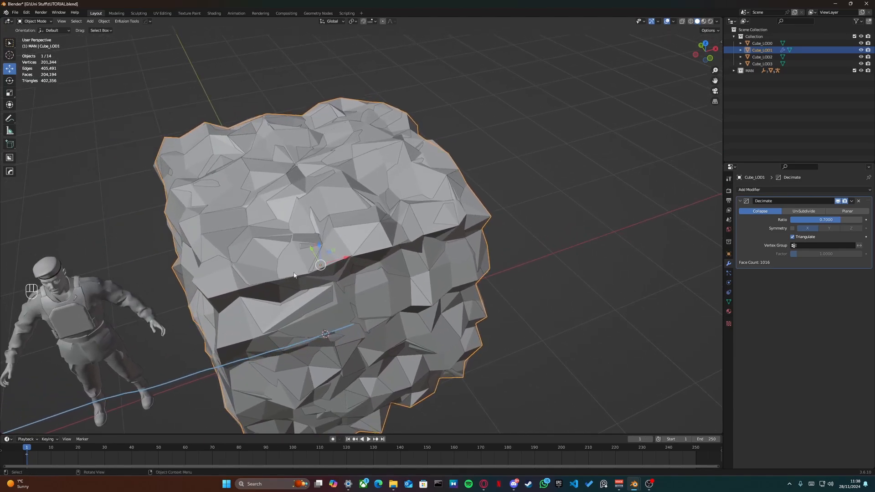
scroll(273, 263, "down", 2)
middle_click_drag(276, 245, 297, 247, "shift")
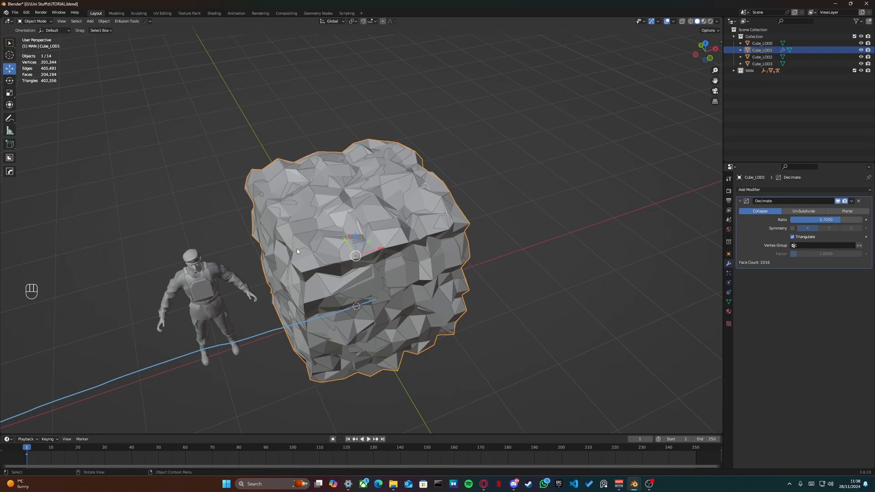
left_click(792, 237)
left_click(793, 236)
left_click(792, 237)
left_click(792, 237)
left_click(792, 238)
left_click(792, 238)
left_click(792, 237)
left_click(792, 237)
left_click(792, 237)
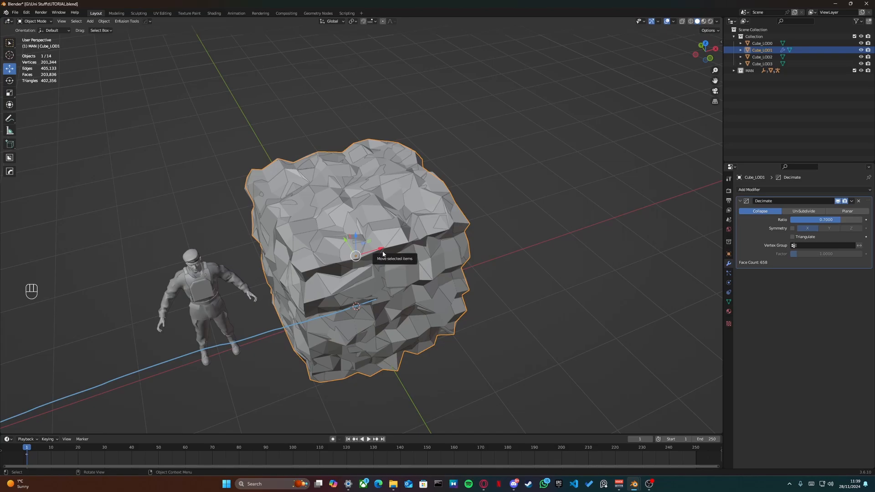
middle_click_drag(391, 248, 419, 252, "shift")
scroll(408, 251, "up", 2)
scroll(409, 251, "down", 2)
middle_click_drag(419, 252, 394, 236, "shift")
scroll(326, 226, "up", 1)
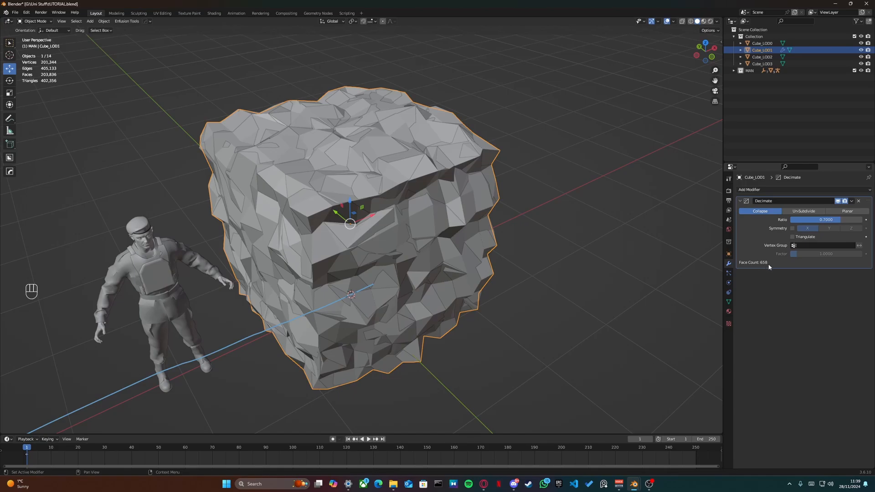
- Select Cube_LOD2, check its mesh statistics in Edit Mode, and return to Object Mode
left_click(760, 57)
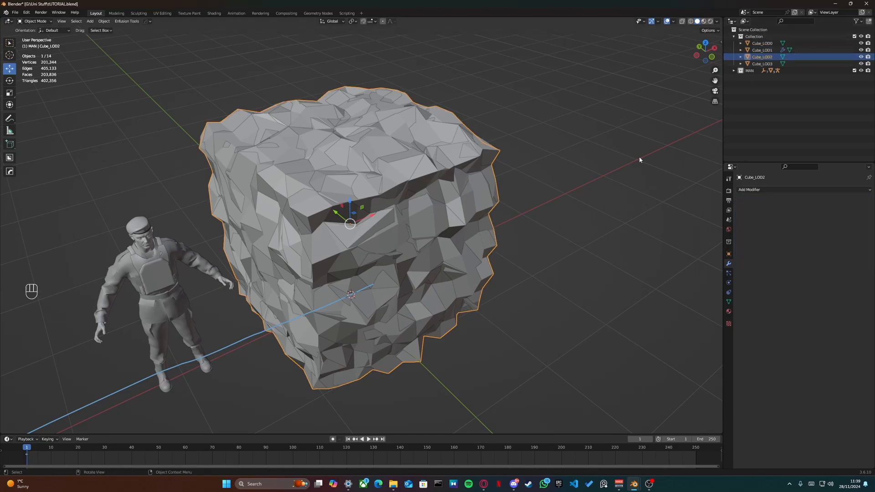
key("Tab")
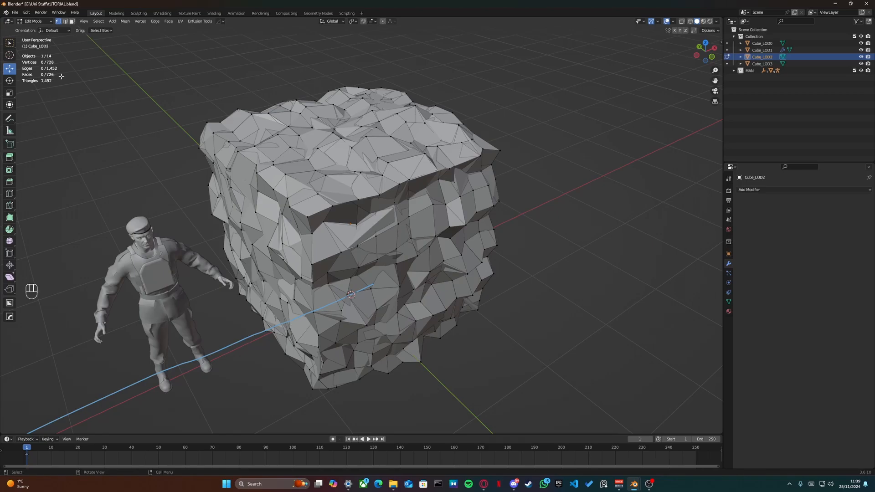
key("Tab")
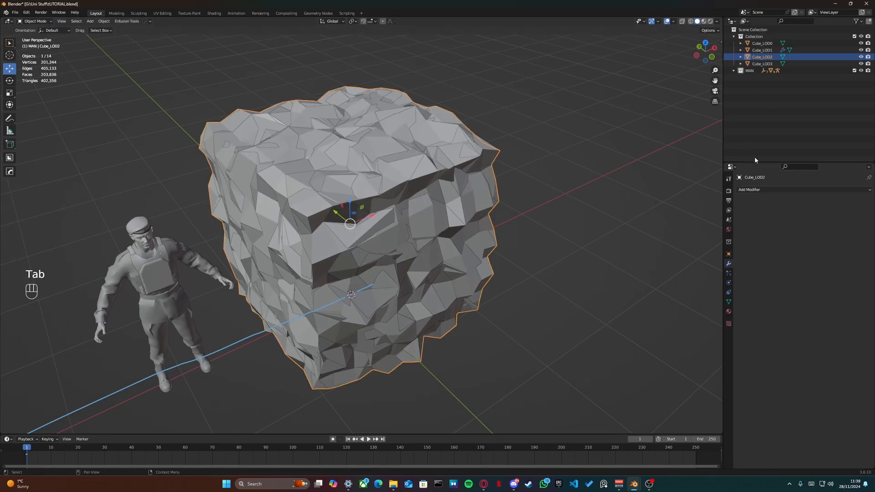
- Add a Decimate modifier to Cube_LOD2 and set its ratio to 0.5
left_click(758, 189)
left_click(761, 189)
left_click(743, 239)
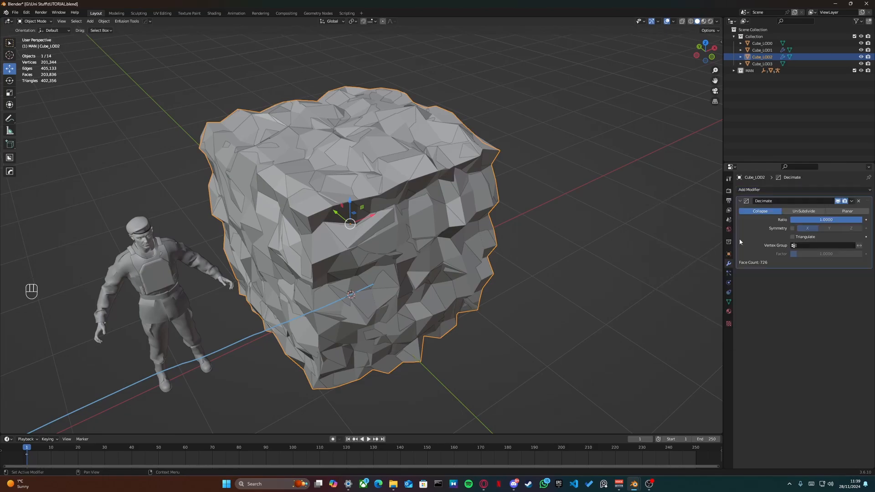
left_click(819, 219)
type("0")
type(".5")
key("Return")
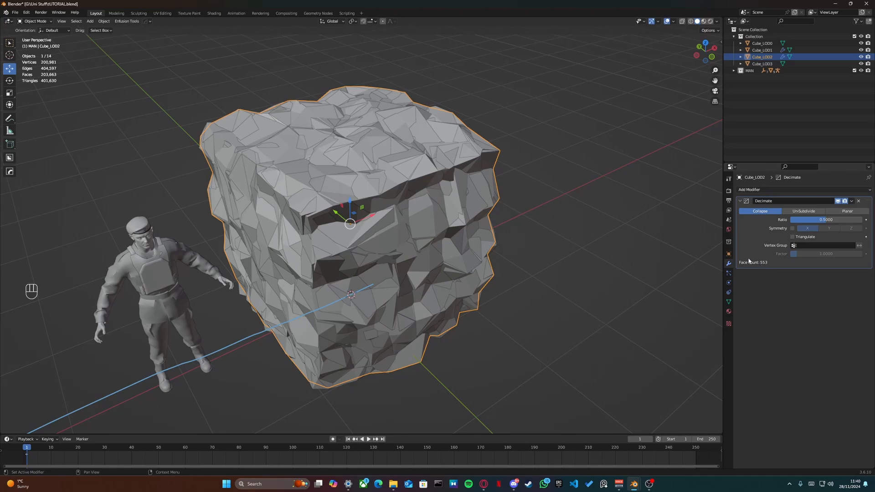
- Add a Decimate modifier to Cube_LOD3 with a ratio of 0.2 and save the file
mouse_move(474, 196)
middle_mouse_down()
mouse_move(437, 207)
mouse_move(568, 197)
mouse_move(468, 212)
middle_mouse_up()
scroll(437, 207, "down", 5)
scroll(568, 197, "up", 3)
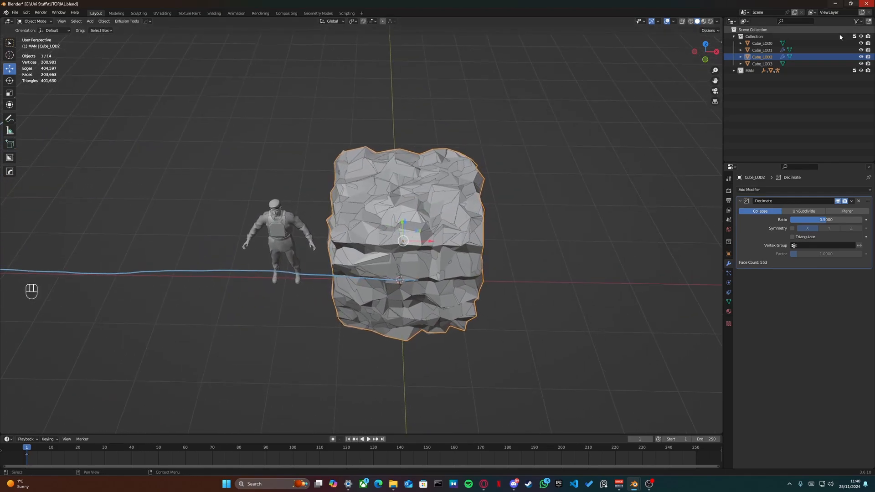
left_click(759, 63)
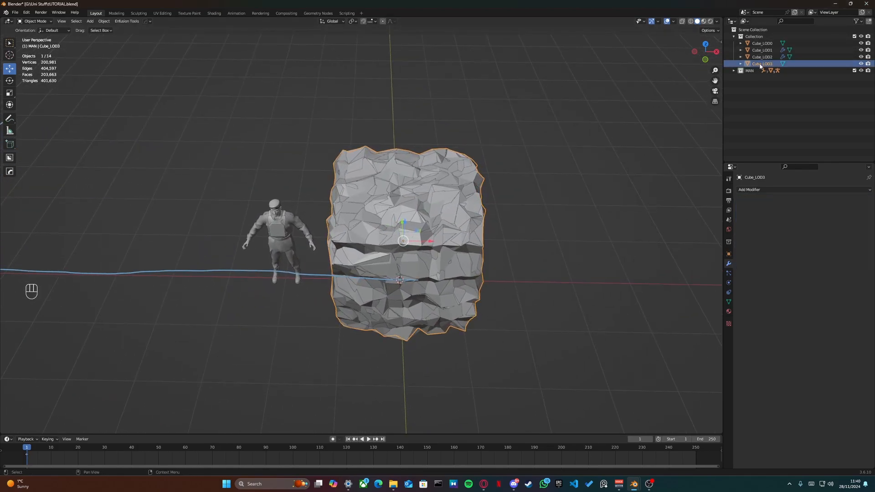
left_click(751, 191)
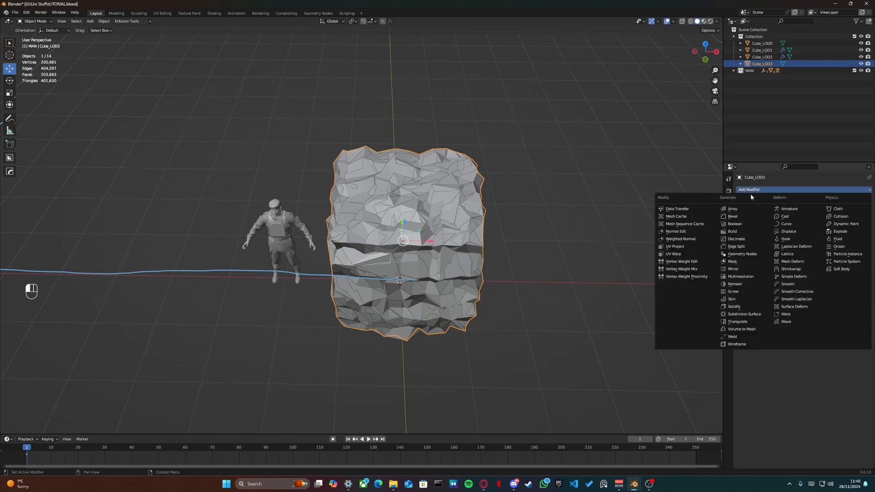
left_click(739, 241)
left_click(818, 220)
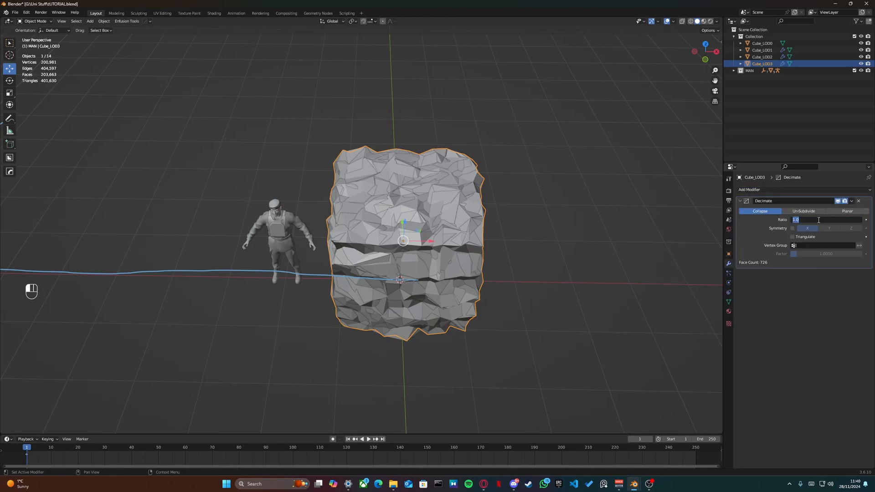
type("0.3")
key("BackSpace")
type("2")
key("Return")
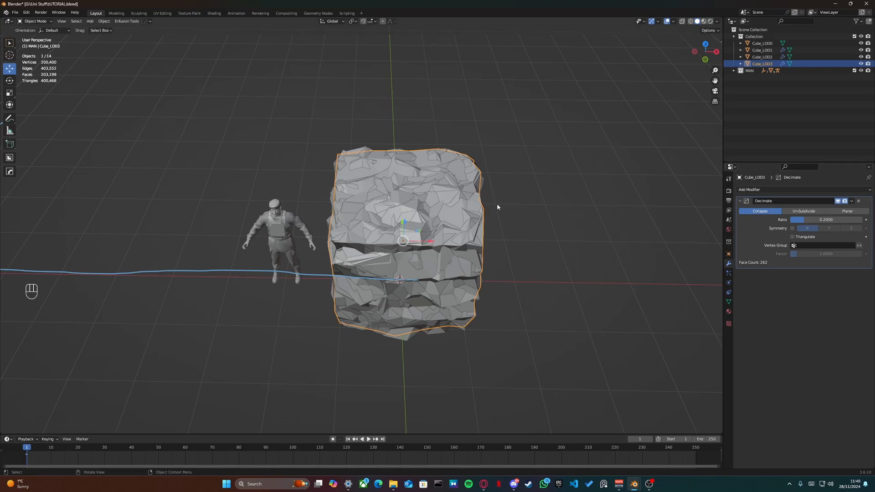
key("ctrl+s")
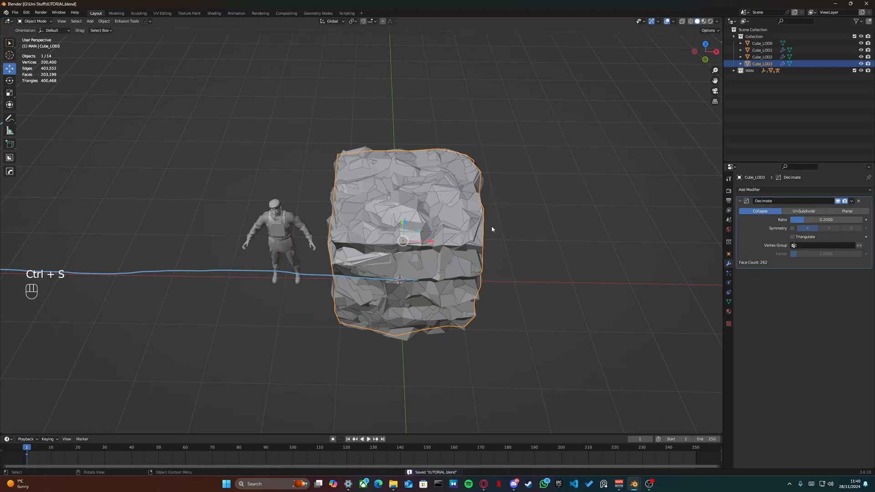
- In top view, move Cube_LOD3 along the X axis to the 300m mark on the drawn distance line
middle_click_drag(491, 226, 474, 241)
scroll(471, 199, "up", 4)
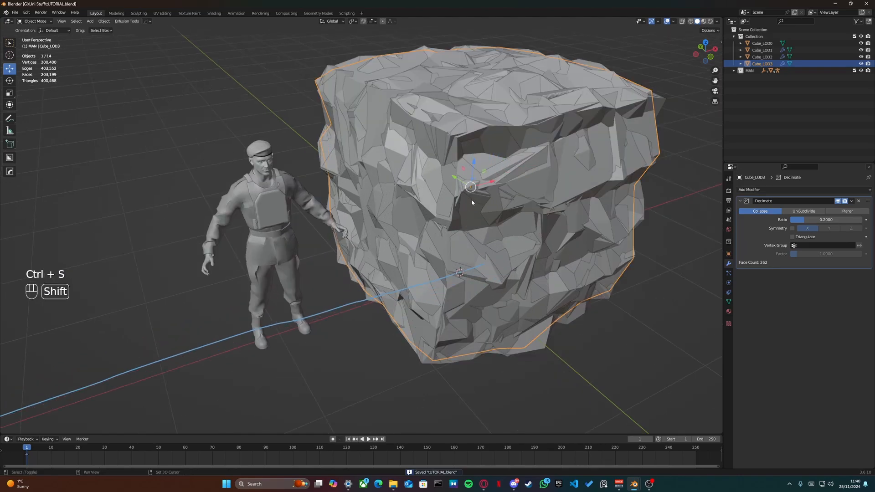
middle_click_drag(471, 202, 369, 242)
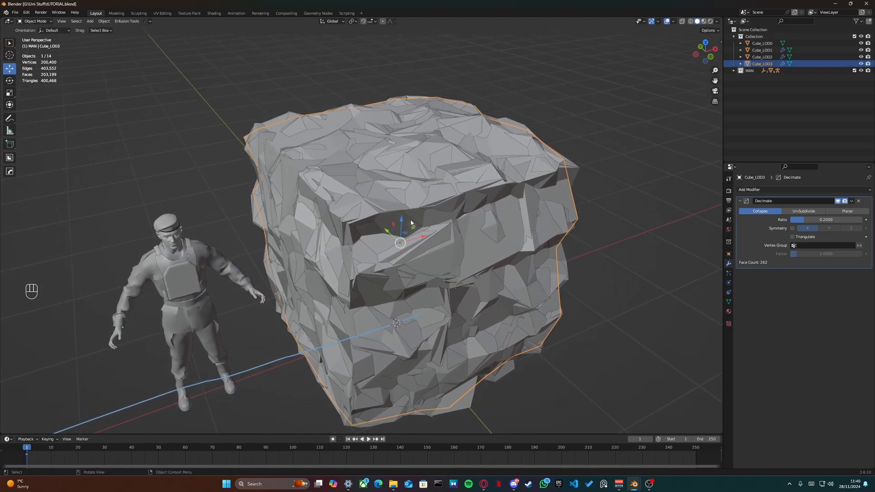
scroll(428, 196, "down", 5)
mouse_move(428, 196)
middle_mouse_down()
mouse_move(378, 254)
mouse_move(365, 257)
mouse_move(537, 279)
middle_mouse_up()
key("KP_7")
scroll(458, 269, "down", 3)
mouse_move(495, 259)
middle_mouse_down("shift")
mouse_move(548, 226)
mouse_move(550, 237)
middle_mouse_up("shift")
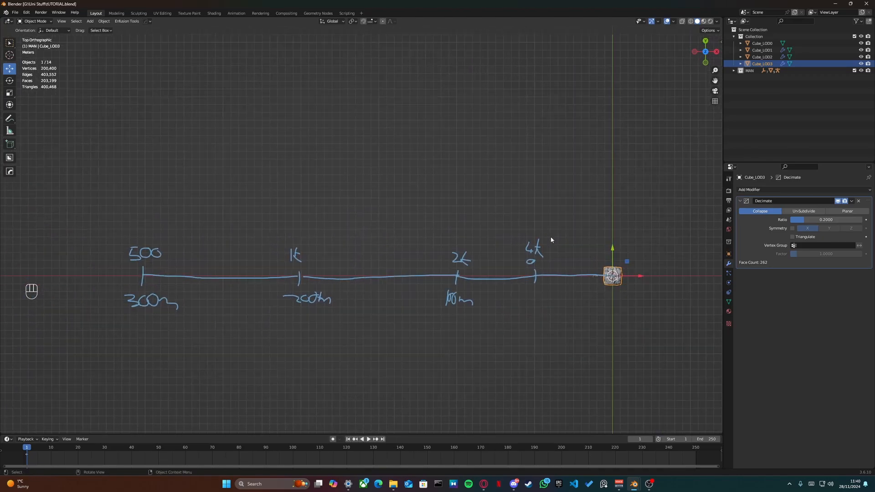
left_click_drag(641, 279, 170, 308)
- Move Cube_LOD2 along X to the 200m mark and Cube_LOD1 to the 100m mark
left_click(610, 274)
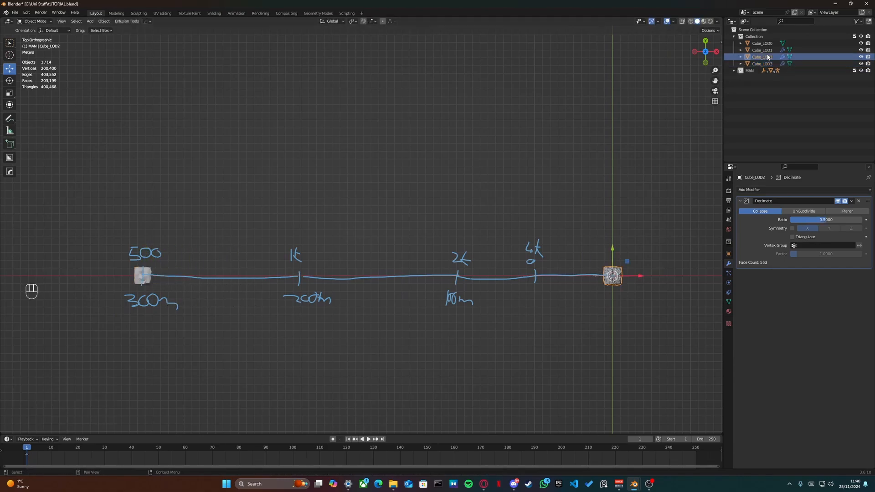
left_click_drag(625, 283, 311, 284)
left_click(765, 50)
left_click_drag(638, 279, 483, 282)
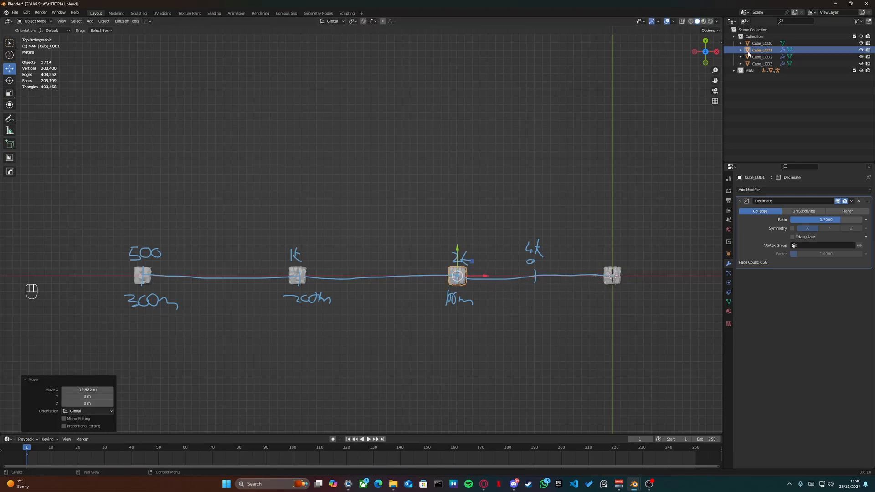
- Select the LOD cubes one after another along the distance line to review each one's Decimate settings
left_click(762, 44)
middle_click_drag(575, 298, 537, 280)
left_click(475, 248)
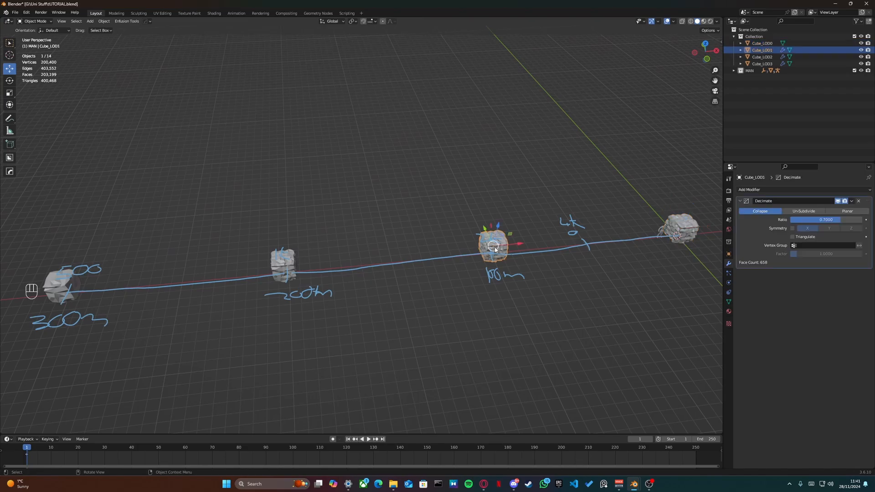
middle_click_drag(476, 249, 552, 246, "shift")
left_click(438, 243)
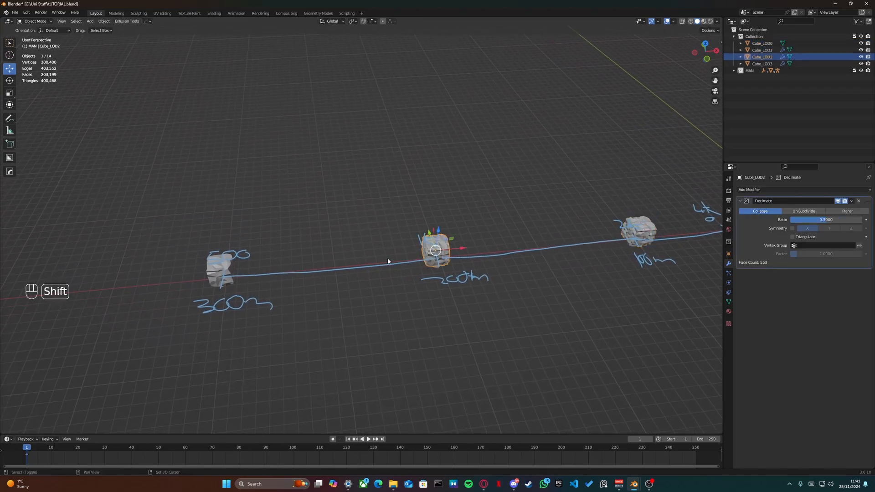
middle_click_drag(437, 243, 546, 258, "shift")
left_click(411, 283)
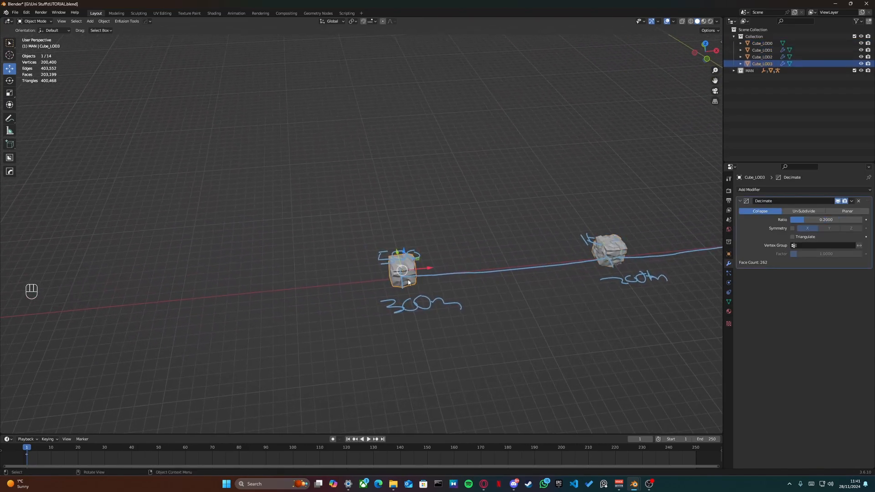
- Examine Cube_LOD3 up close and compare the detail of all four cubes along the distance line
scroll(408, 283, "up", 7)
middle_click_drag(488, 294, 329, 189, "shift")
mouse_move(326, 242)
middle_mouse_down()
mouse_move(383, 233)
mouse_move(340, 244)
middle_mouse_up()
scroll(340, 245, "down", 2)
middle_click_drag(456, 206, 221, 284, "shift")
scroll(255, 282, "down", 3)
middle_click_drag(495, 247, 312, 249, "shift")
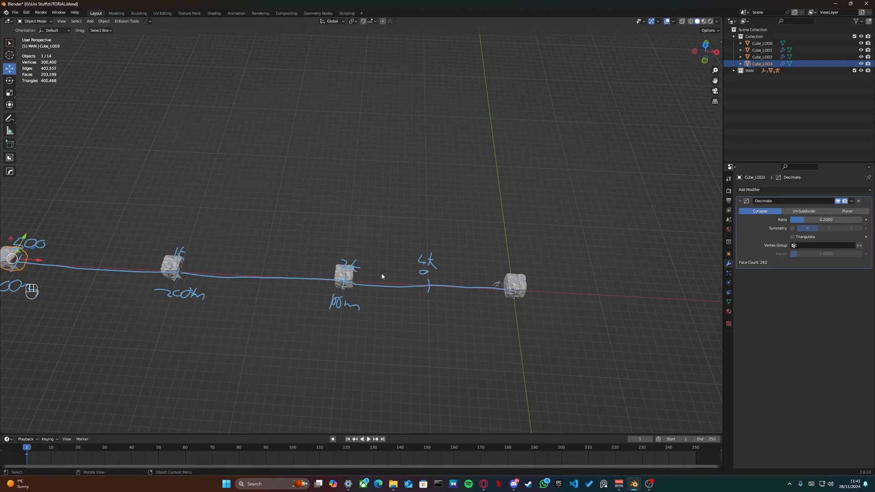
scroll(383, 277, "up", 4)
middle_click_drag(384, 279, 418, 207, "shift")
scroll(418, 207, "down", 2)
middle_click_drag(349, 221, 477, 243, "shift")
scroll(517, 246, "down", 2)
scroll(471, 247, "up", 2)
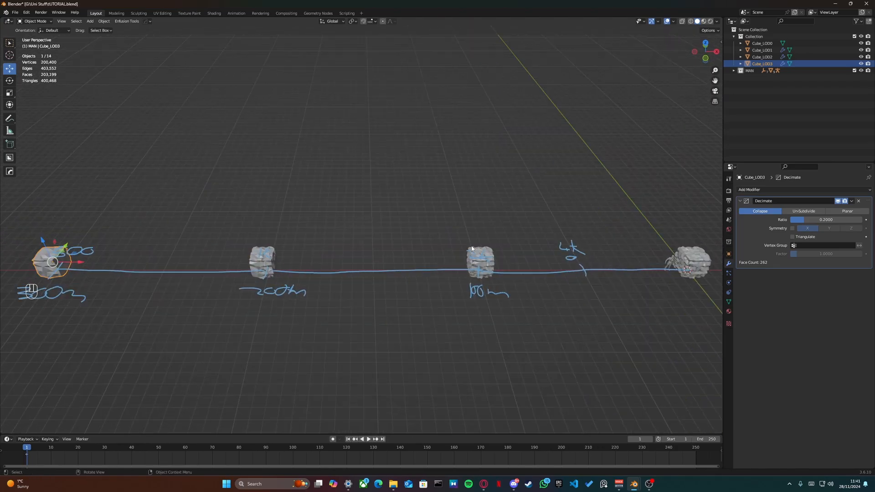
scroll(471, 249, "down", 1)
scroll(471, 249, "up", 1)
middle_click_drag(500, 223, 504, 242)
left_click(472, 274)
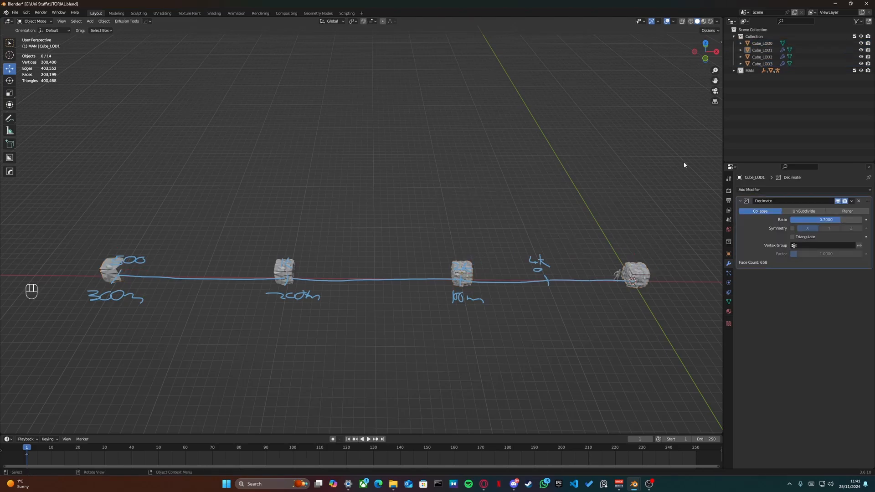
left_click_drag(265, 190, 599, 238)
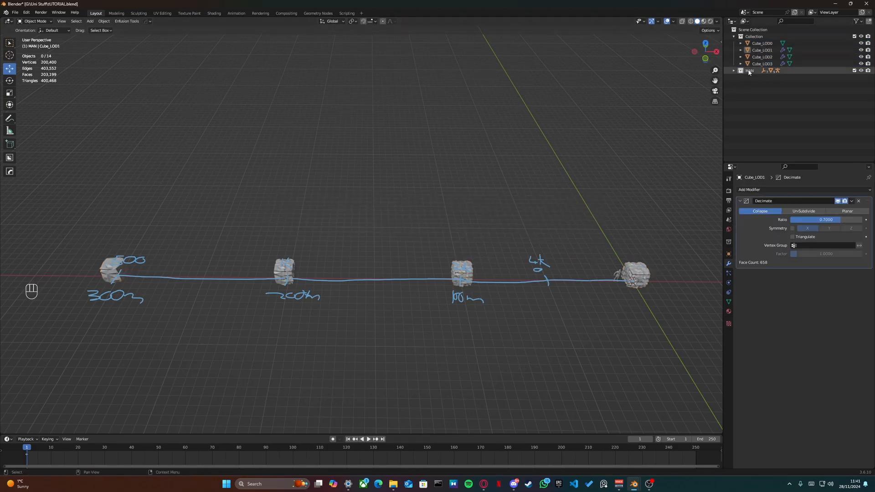
- Duplicate Cube_LOD0 and leave the copy in its original position
left_click(762, 43)
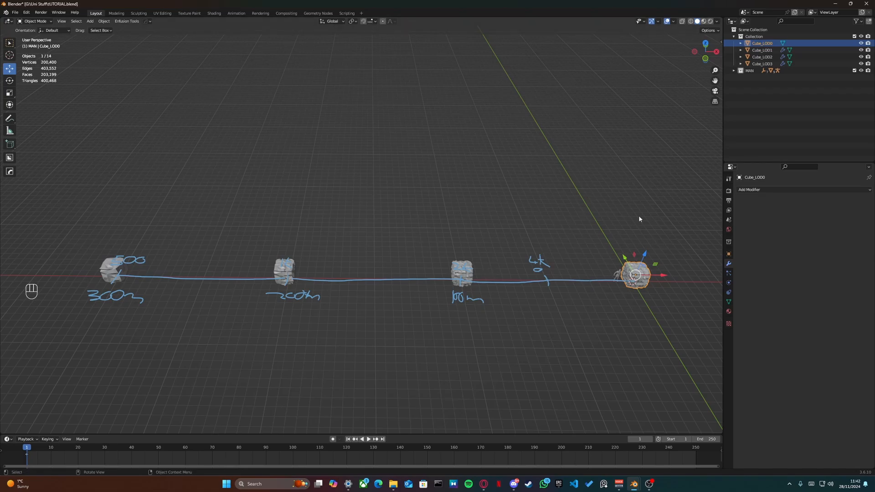
key("shift+d")
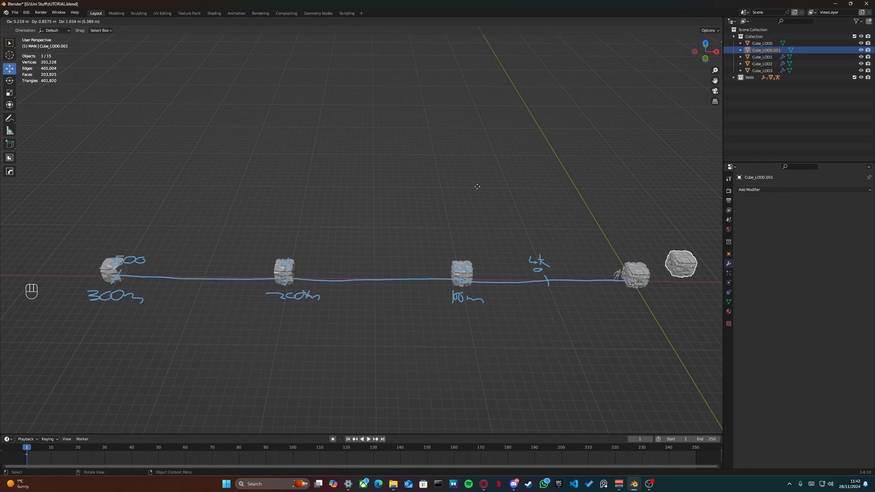
right_click(477, 196)
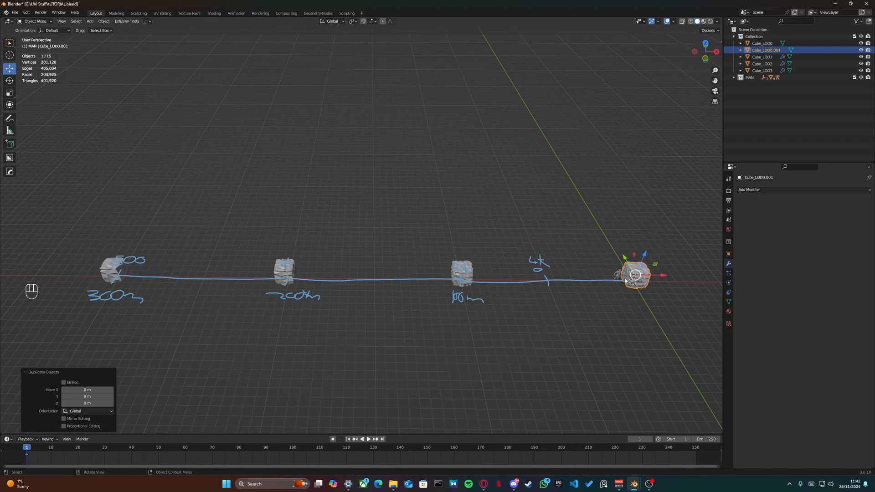
- Rename the duplicate of Cube_LOD0 to UTM_Cube
middle_click_drag(625, 279, 397, 259, "shift")
scroll(416, 259, "up", 10)
middle_click_drag(490, 240, 215, 155, "shift")
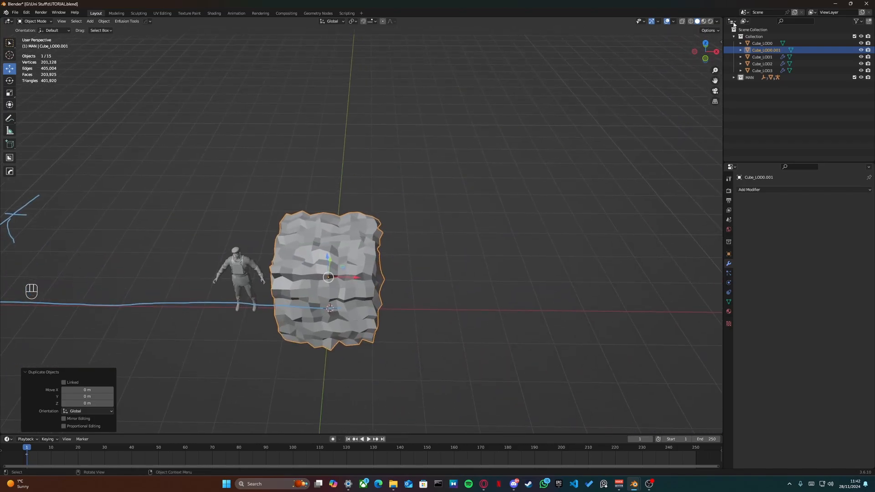
scroll(533, 141, "up", 4)
middle_click_drag(533, 142, 622, 79, "shift")
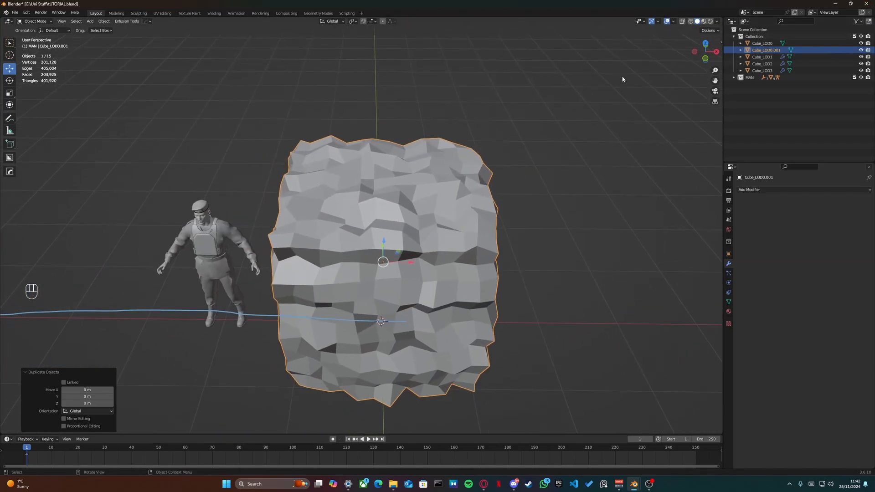
left_click(770, 51)
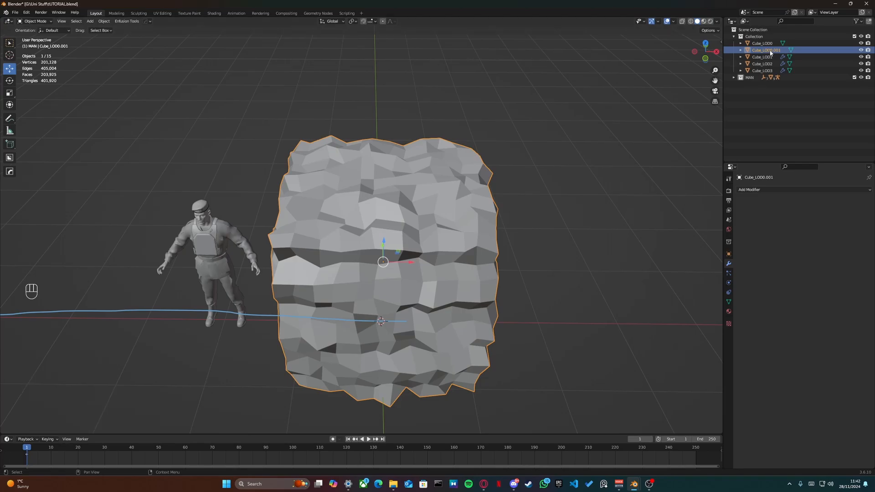
double_click(770, 52)
left_click_drag(782, 50, 760, 59)
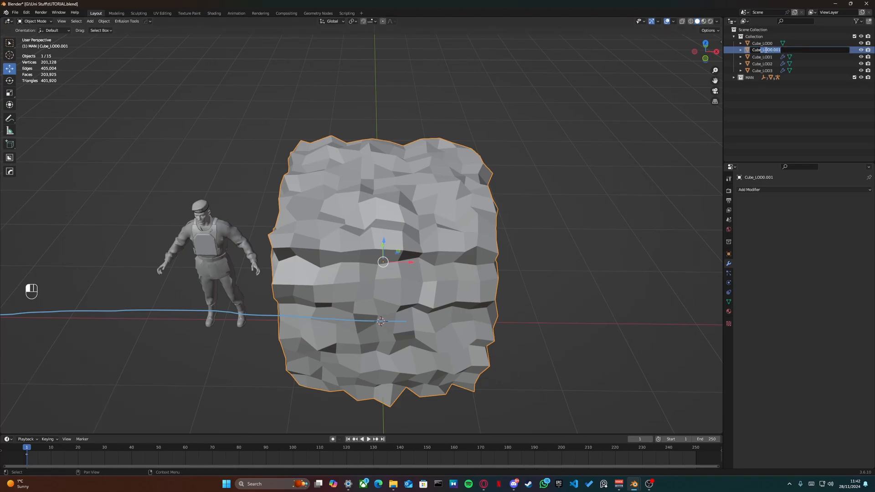
key("BackSpace")
key("shift")
type("utm")
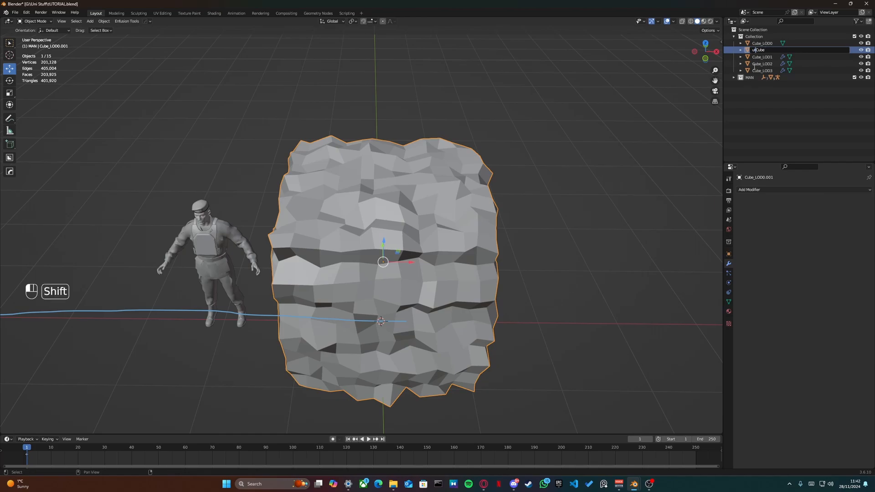
key("BackSpace")
key("BackSpace")
key("shift")
type("UTM")
key("Return")
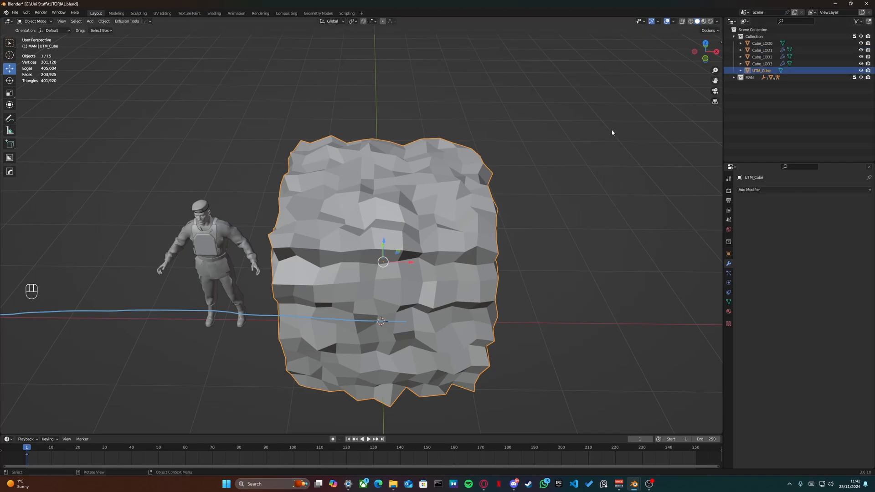
- Add a Decimate modifier to UTM_Cube, try a ratio of 0.1, and set it to 0.08
scroll(564, 165, "down", 6)
middle_click_drag(563, 167, 662, 201)
left_click(752, 190)
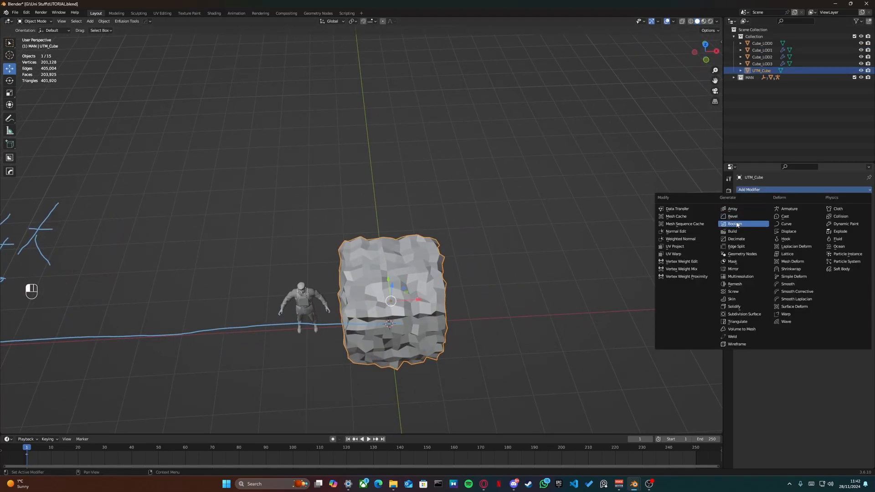
left_click(736, 238)
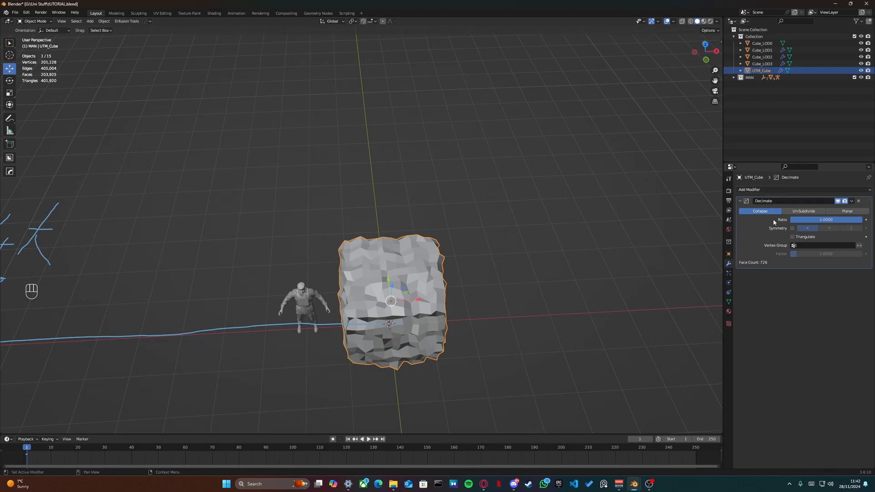
left_click(815, 220)
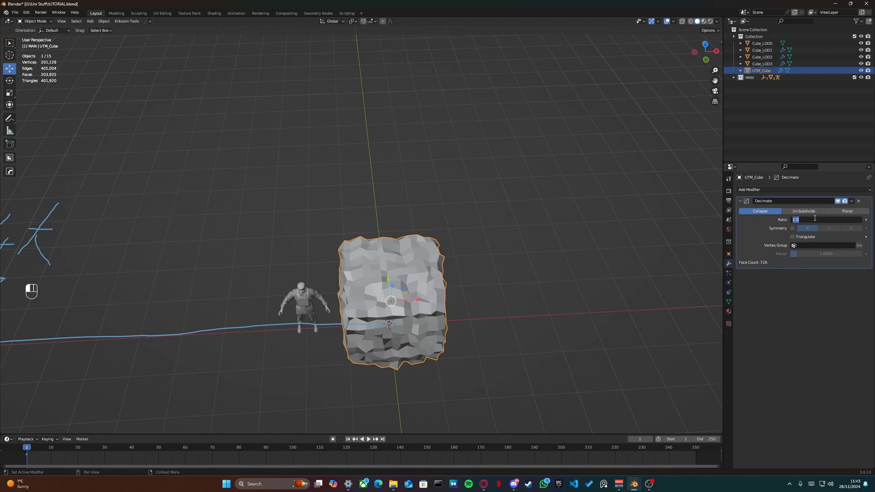
type("0.1")
key("Return")
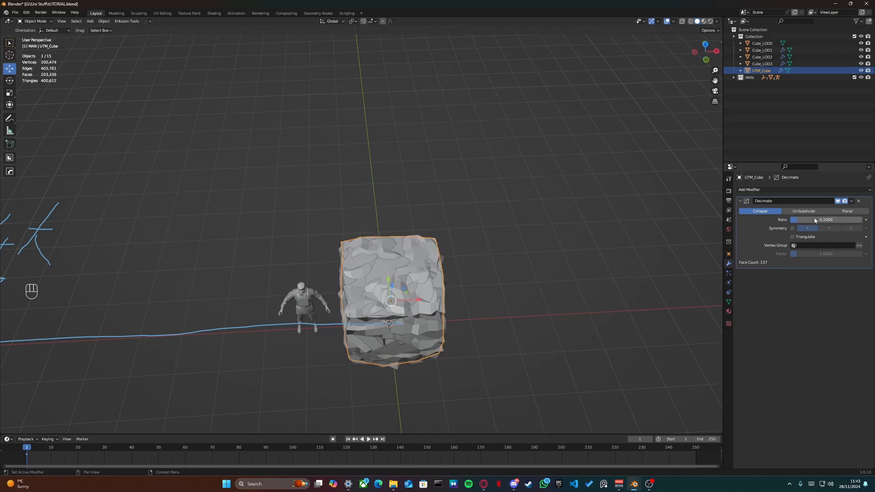
left_click(814, 217)
type("0.08")
key("Return")
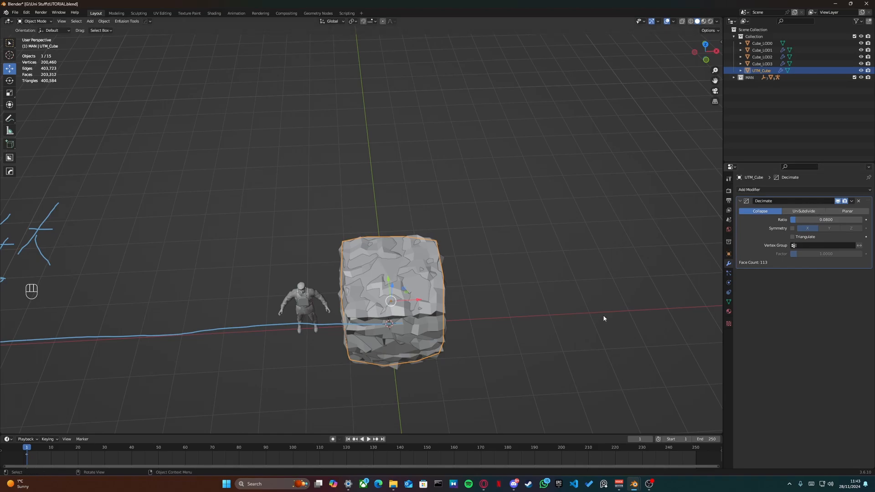
- Move UTM_Cube about 4.2 m along negative Y, clear of Cube_LOD0, and compare the two shapes
scroll(470, 221, "down", 3)
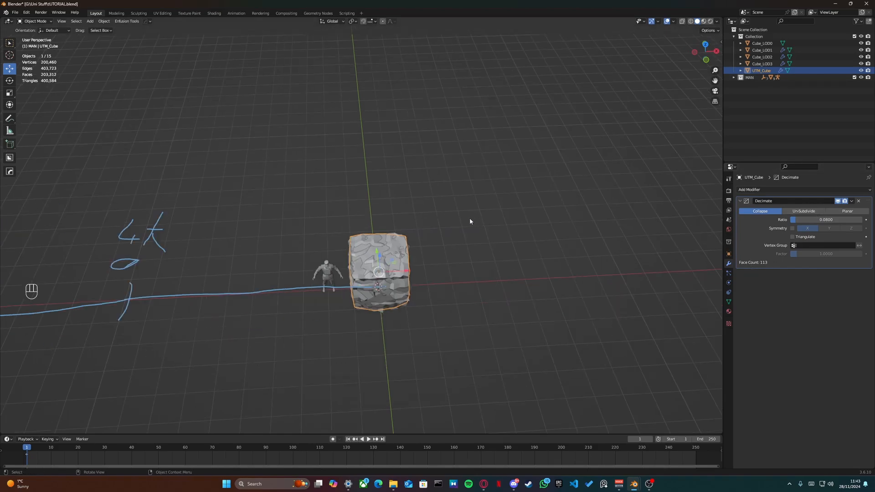
left_click_drag(381, 255, 381, 359)
middle_click_drag(382, 360, 385, 211)
scroll(392, 214, "up", 6)
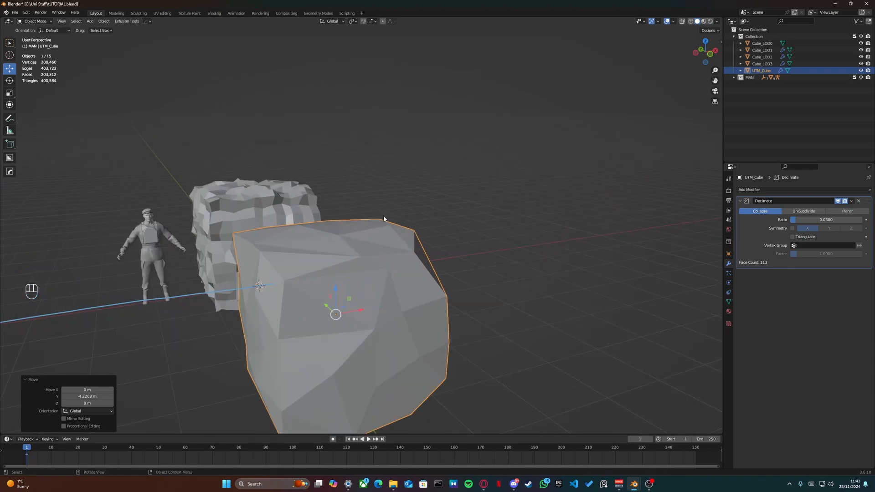
scroll(401, 223, "down", 2)
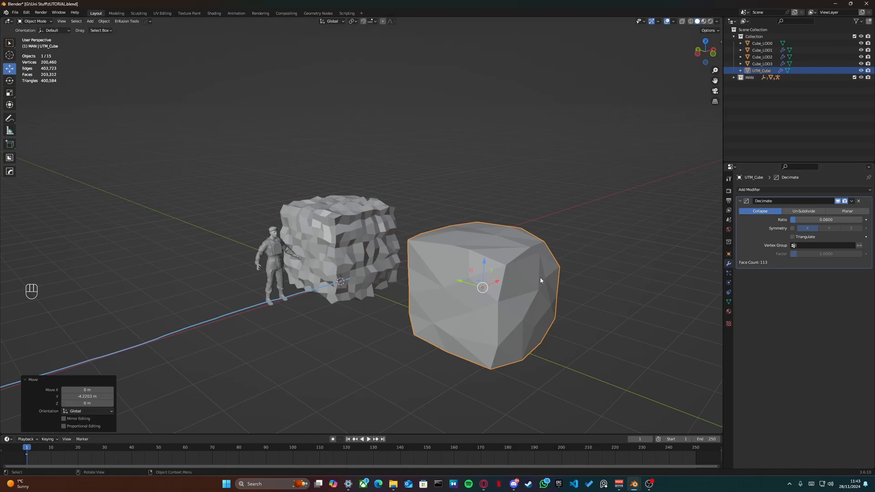
- Move UTM_Cube 3 m further along negative Y, then bring it back about 7.2 m along Y onto Cube_LOD0
middle_click_drag(633, 279, 507, 196)
scroll(482, 304, "down", 3)
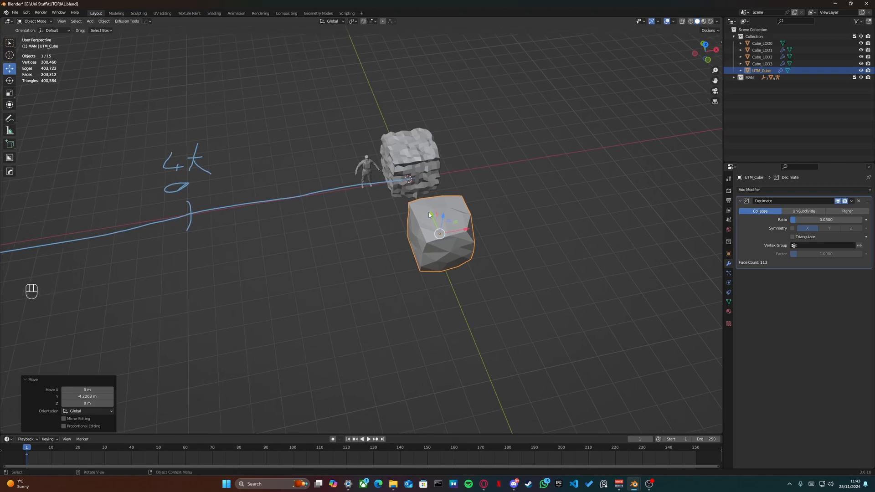
left_click_drag(430, 219, 450, 278)
middle_click_drag(443, 209, 176, 260)
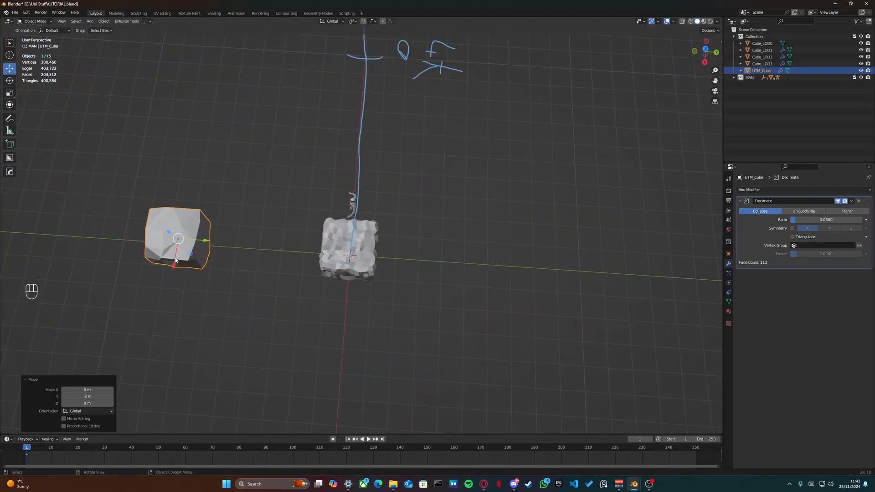
left_click_drag(209, 246, 379, 248)
middle_click_drag(380, 247, 483, 219)
scroll(249, 207, "down", 4)
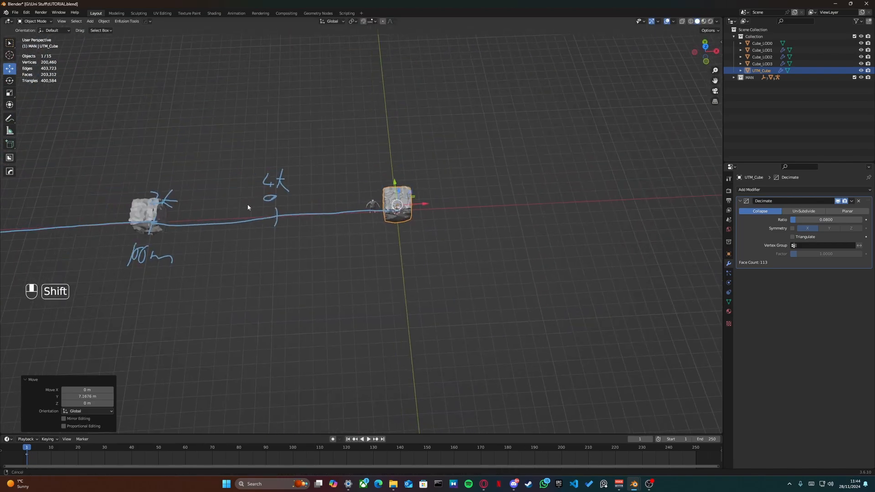
- Duplicate UTM_Cube and move the copy about 19.8 m along negative X onto the LOD cube at the 100m mark
middle_click_drag(249, 208, 502, 225, "shift")
key("alt")
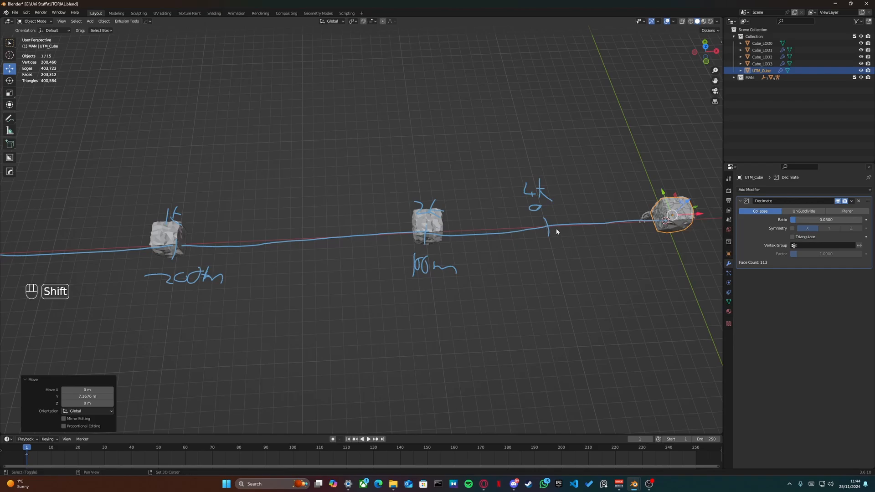
key("shift+d")
right_click(698, 218)
left_click_drag(698, 217, 451, 218)
- Duplicate the collision cube twice more along negative X, placing the copies on the LOD cubes at the 200m and 300m marks
middle_click_drag(336, 245, 502, 250, "shift")
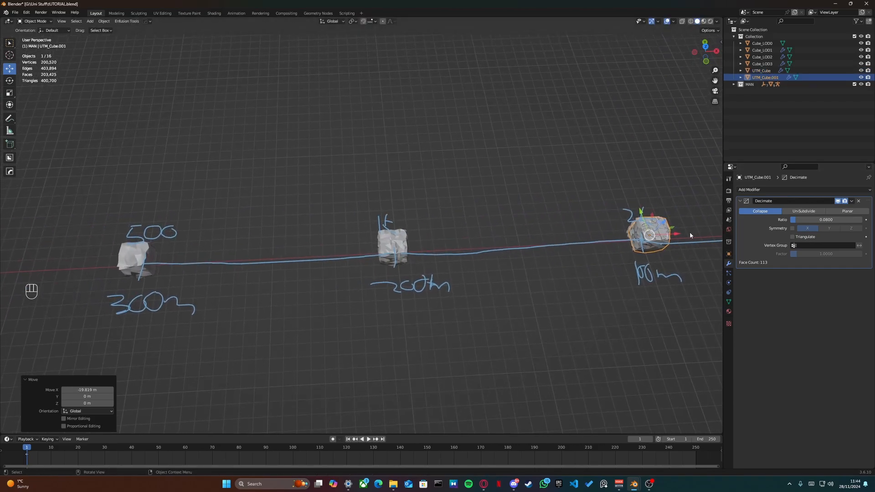
key("shift+d")
left_click_drag(634, 240, 403, 246)
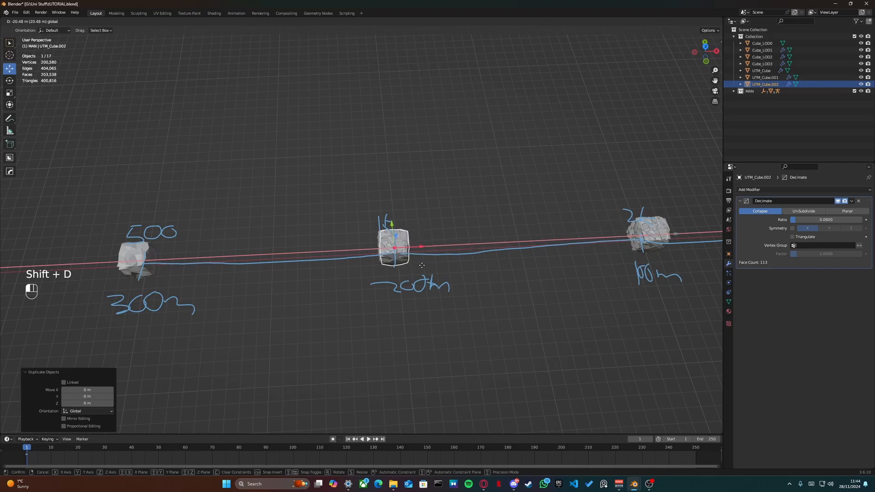
middle_click_drag(314, 251, 546, 252, "shift")
key("shift+d")
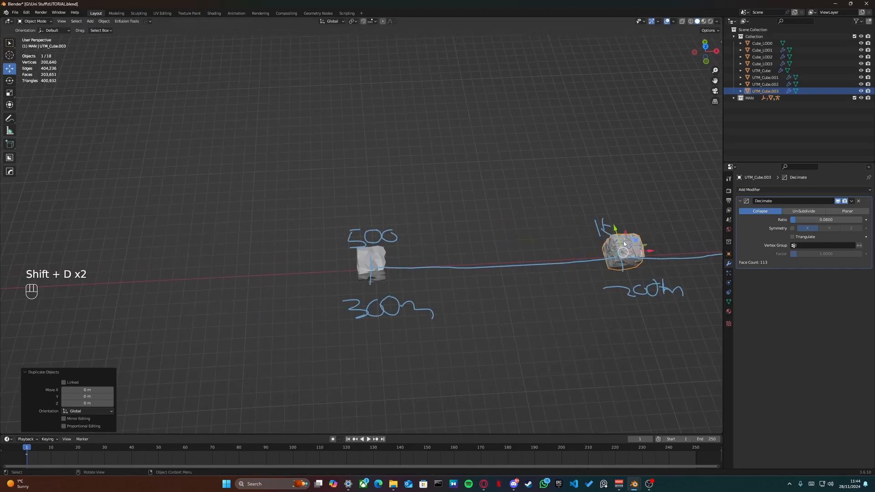
key("x")
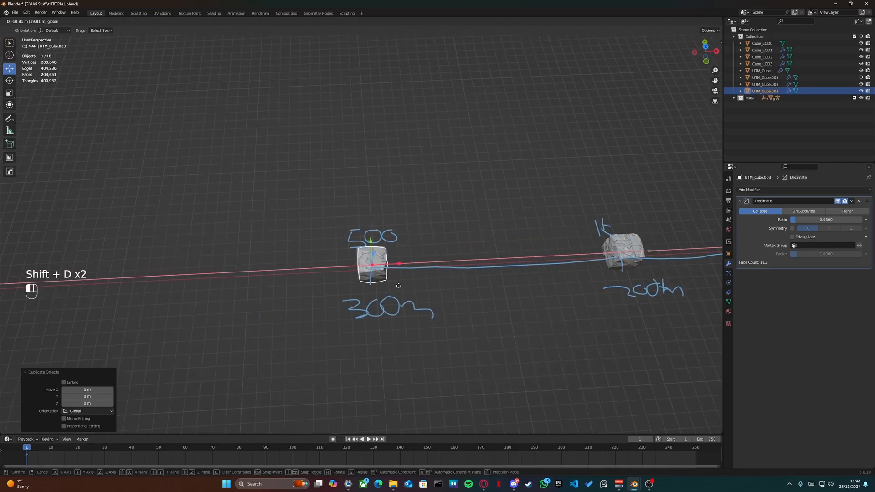
left_click(396, 285)
- Delete the three duplicates UTM_Cube.001, UTM_Cube.002 and UTM_Cube.003
middle_click_drag(426, 228, 173, 263, "shift")
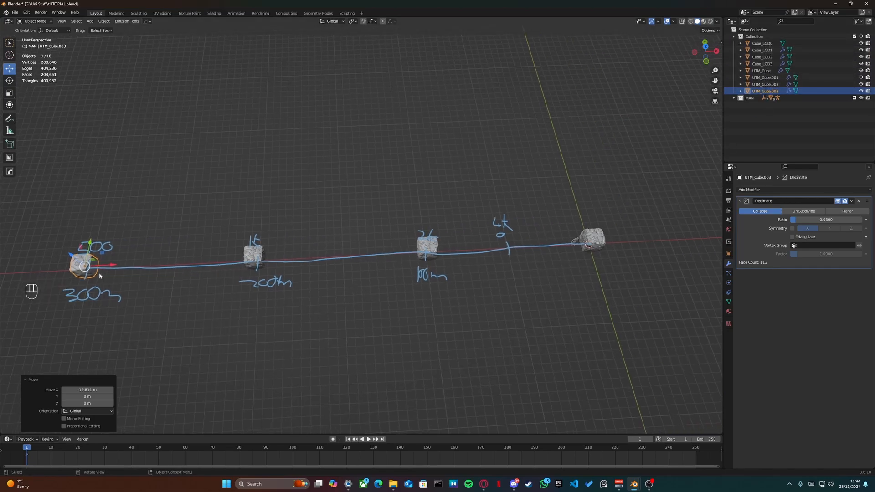
left_click(778, 78)
left_click(774, 92)
left_click(775, 77)
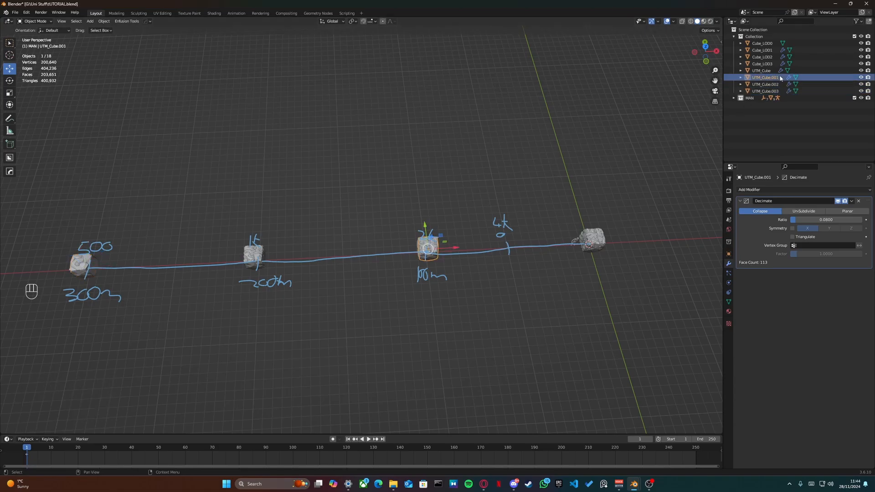
left_click(774, 91, "shift")
key("x")
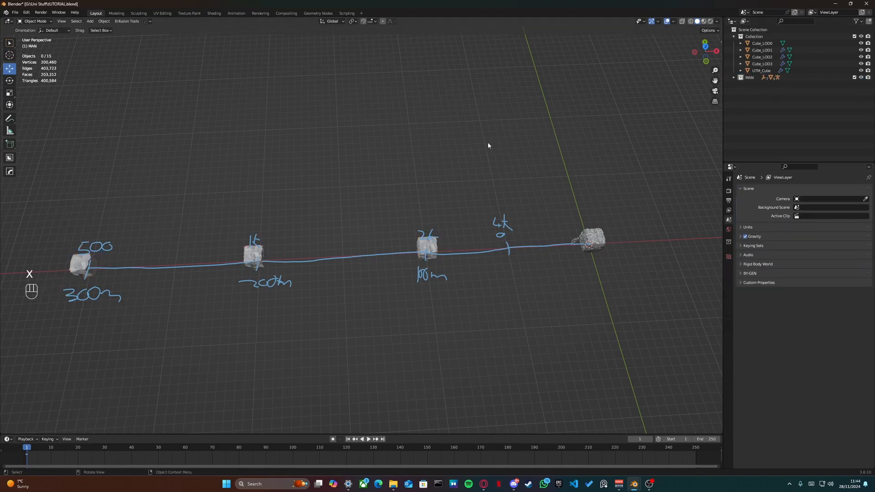
- Move UTM_Cube about 10.2 m along negative Y, away from Cube_LOD0
middle_click_drag(417, 164, 324, 143, "shift")
left_click(449, 184)
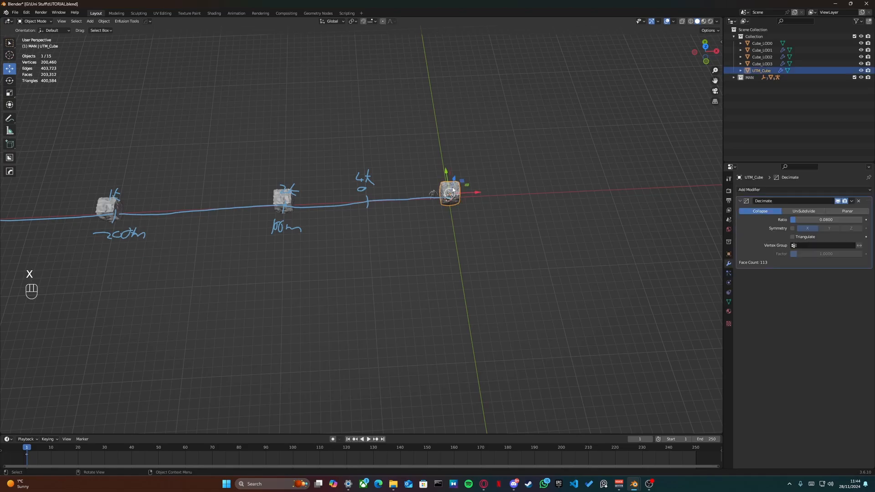
left_click(450, 189)
left_click(779, 72)
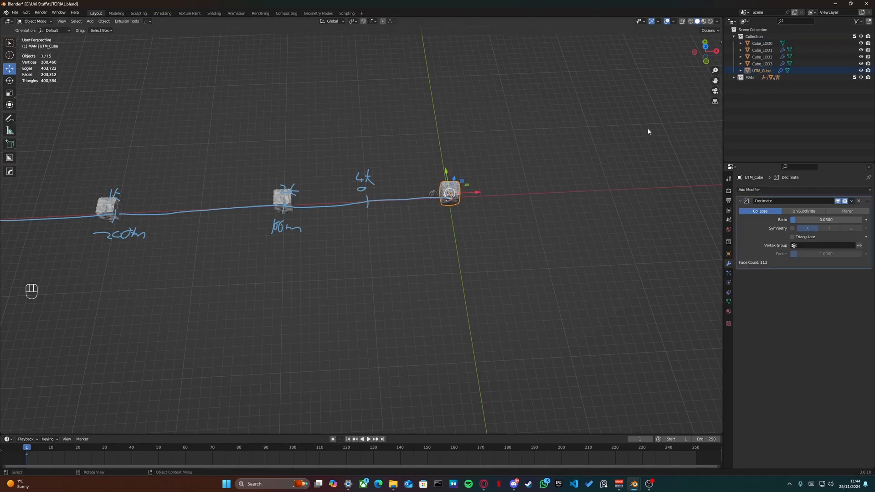
left_click_drag(446, 172, 469, 252)
- In top view, annotate "Utm" below UTM_Cube and "LOD0" above Cube_LOD0
key("KP_7")
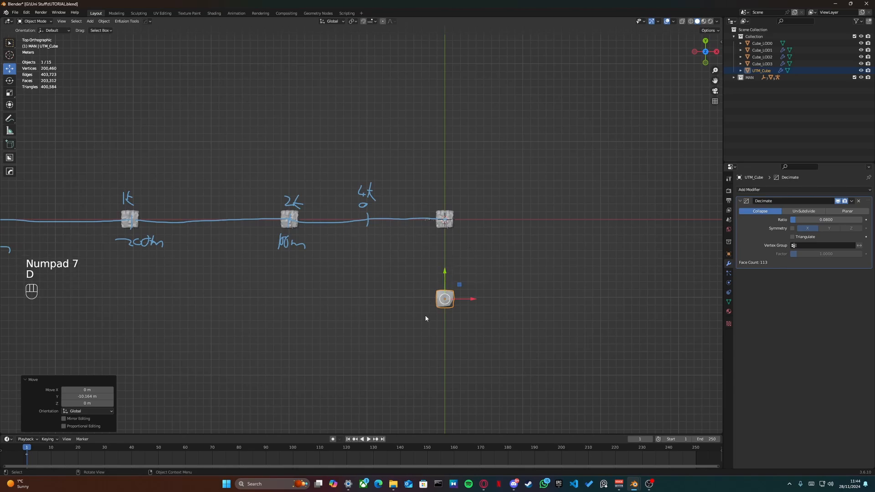
mouse_move(423, 319)
left_mouse_down()
mouse_move(429, 335)
mouse_move(440, 325)
mouse_move(474, 334)
left_mouse_up()
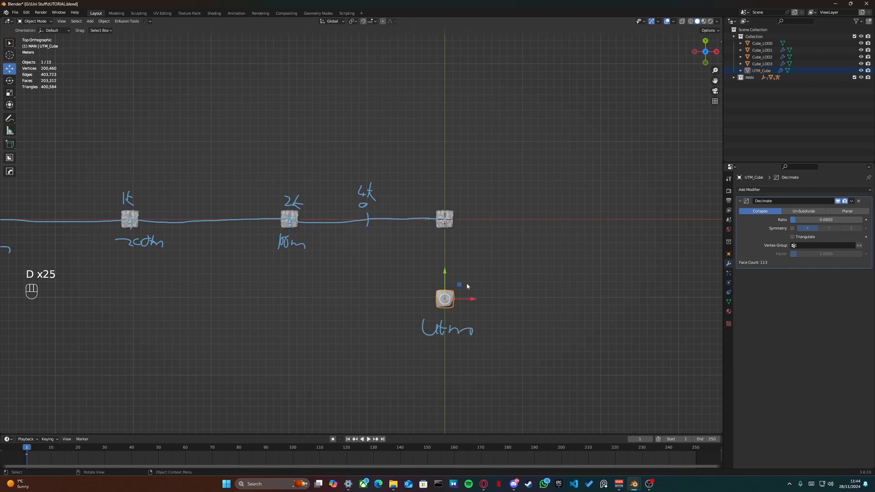
mouse_move(436, 179)
left_mouse_down()
mouse_move(441, 191)
mouse_move(451, 180)
mouse_move(461, 193)
mouse_move(482, 175)
left_mouse_up()
middle_click_drag(425, 214, 479, 236, "shift")
scroll(540, 237, "down", 2)
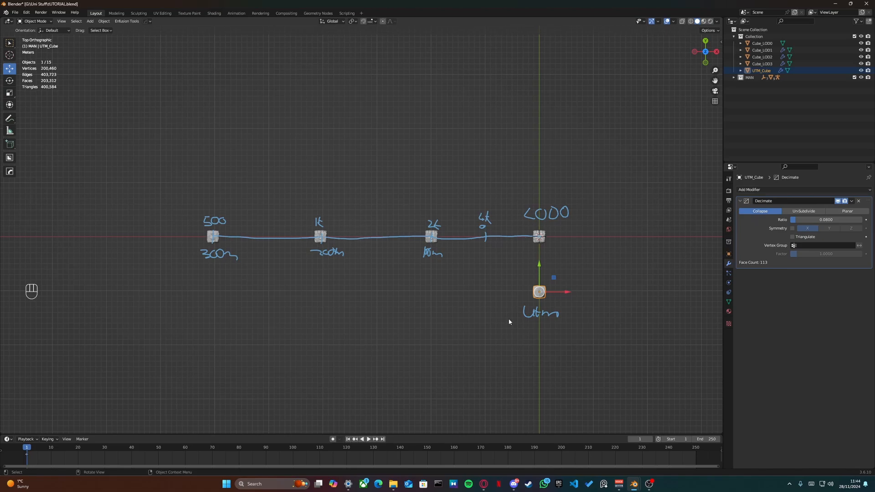
scroll(508, 304, "up", 2)
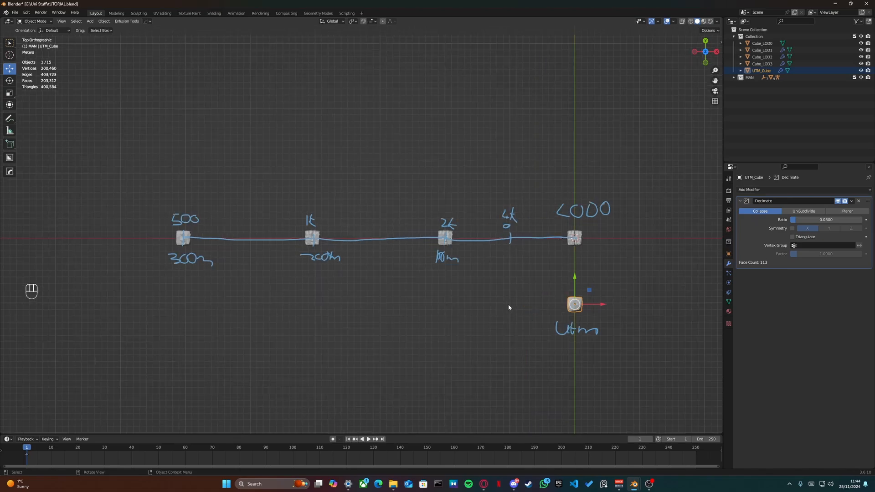
middle_click_drag(508, 305, 468, 291, "shift")
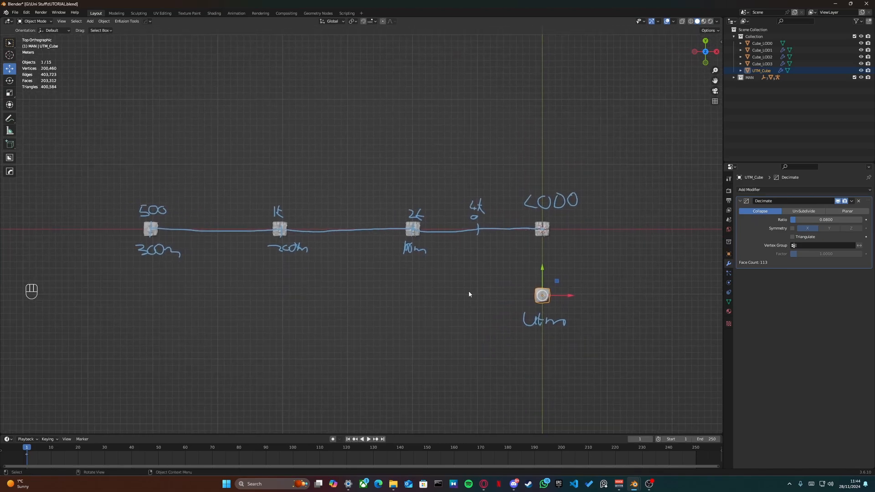